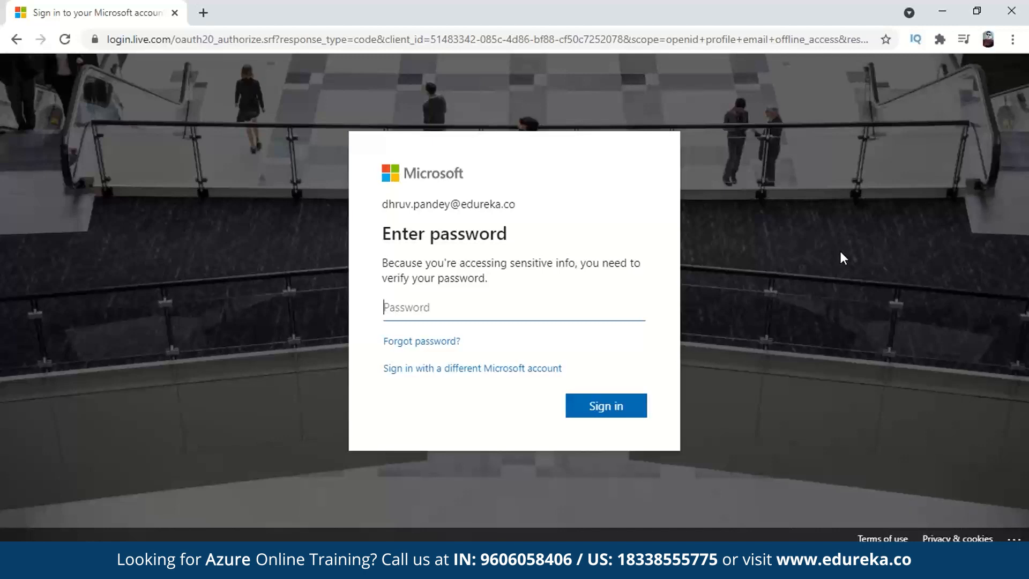
# - Sign in with the saved Chrome password and reach the Azure portal Home page
pyautogui.click(508, 306)
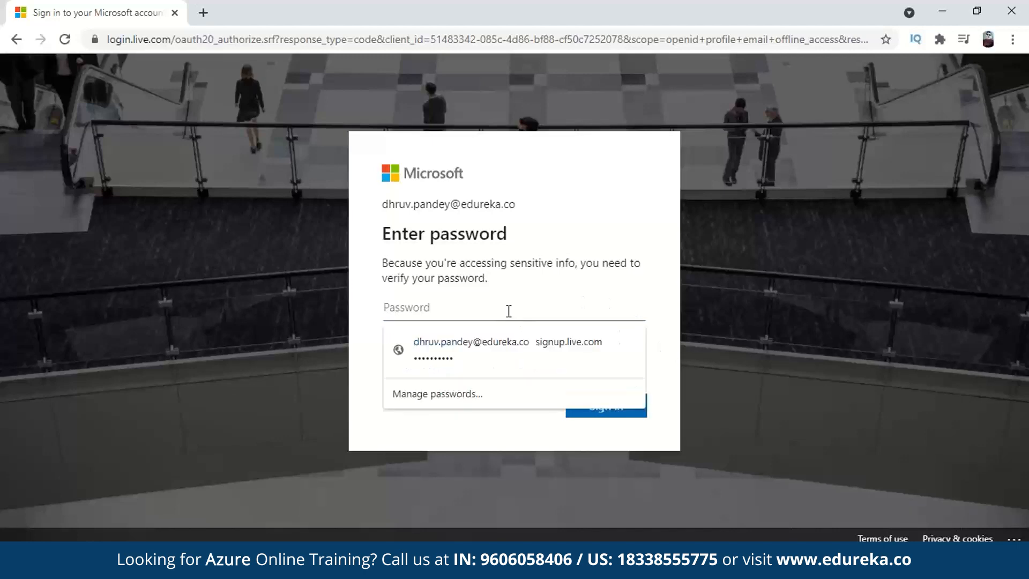
pyautogui.click(528, 363)
pyautogui.click(605, 409)
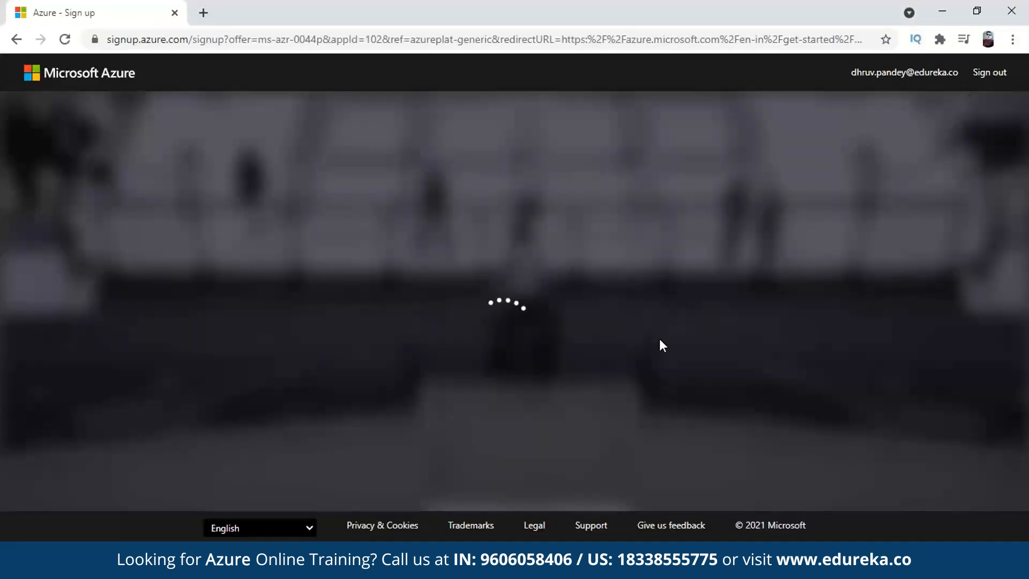
pyautogui.click(479, 300)
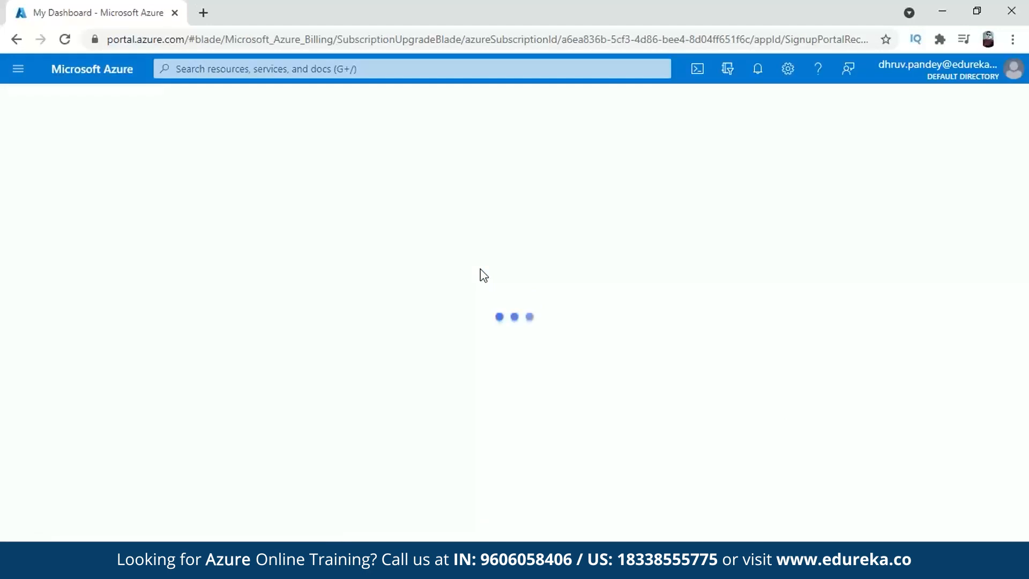
pyautogui.click(109, 78)
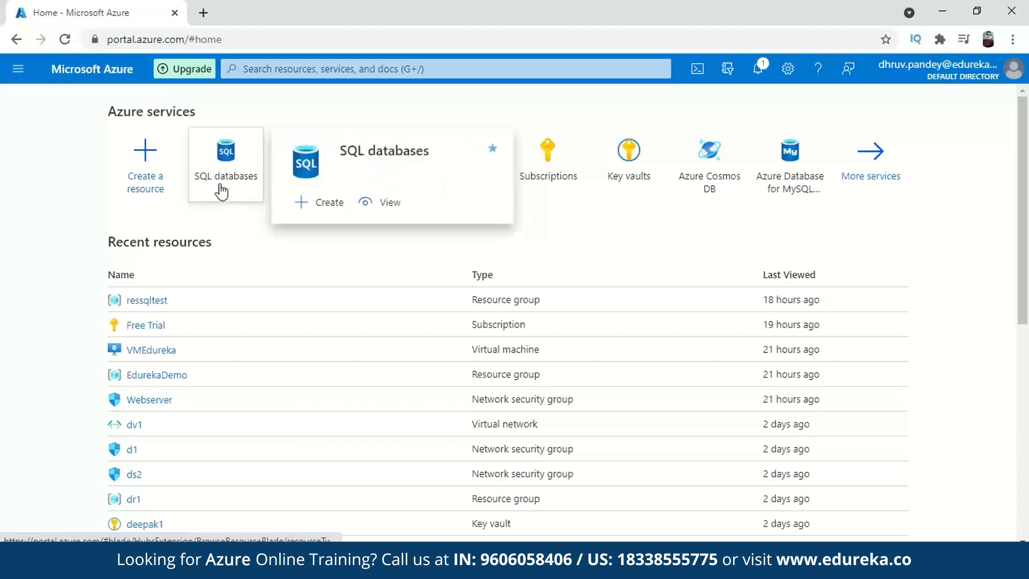
# - Search 'sql', open SQL databases and start a new database on the Basics tab
pyautogui.click(18, 69)
pyautogui.scroll(-2, 81, 257)
pyautogui.scroll(2, 83, 278)
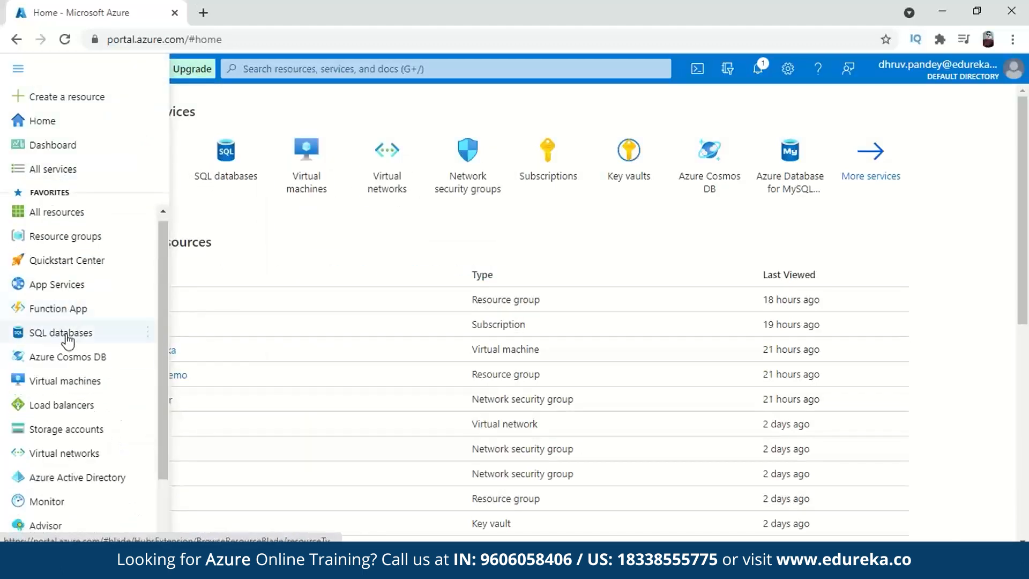
pyautogui.click(386, 115)
pyautogui.click(365, 64)
pyautogui.write('sql')
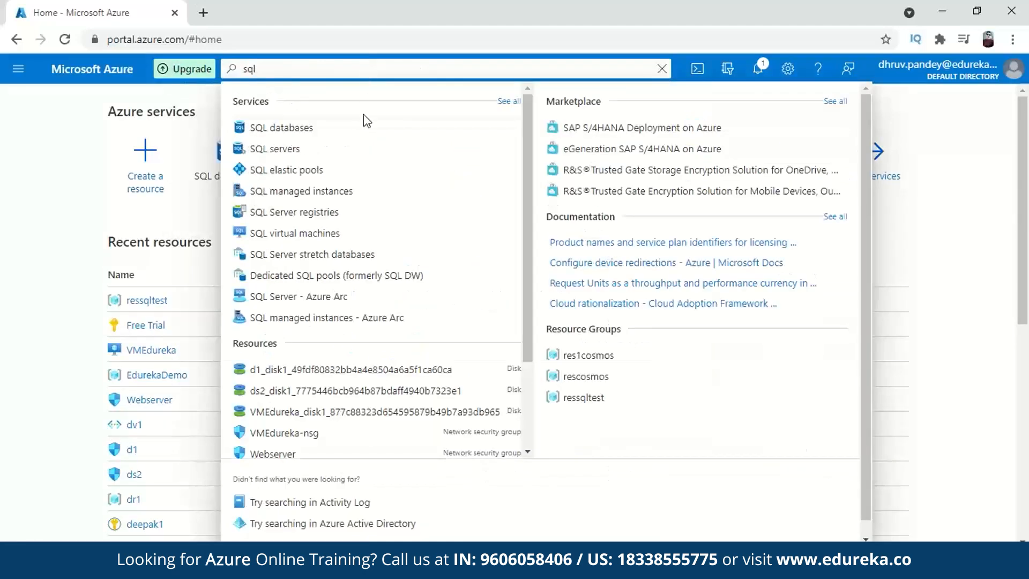
pyautogui.click(361, 128)
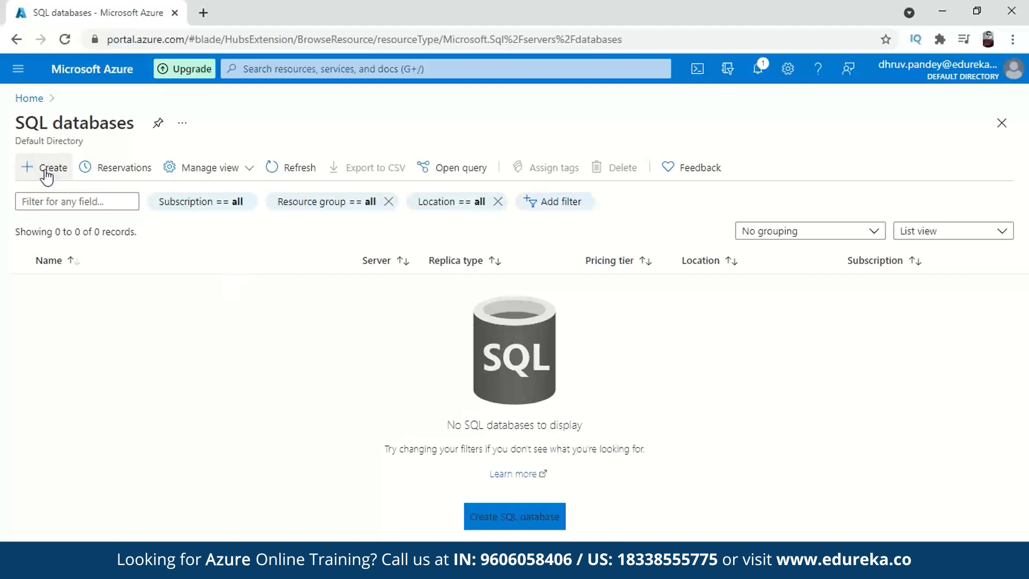
pyautogui.click(49, 167)
pyautogui.scroll(-4, 455, 324)
pyautogui.scroll(2, 466, 284)
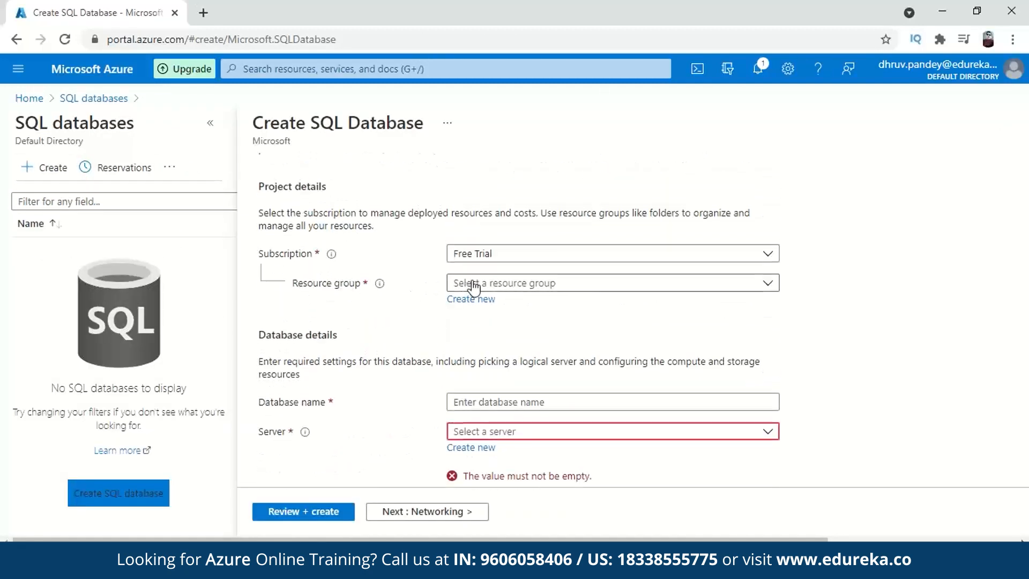
# - Create a new resource group named ressqldemo
pyautogui.click(506, 285)
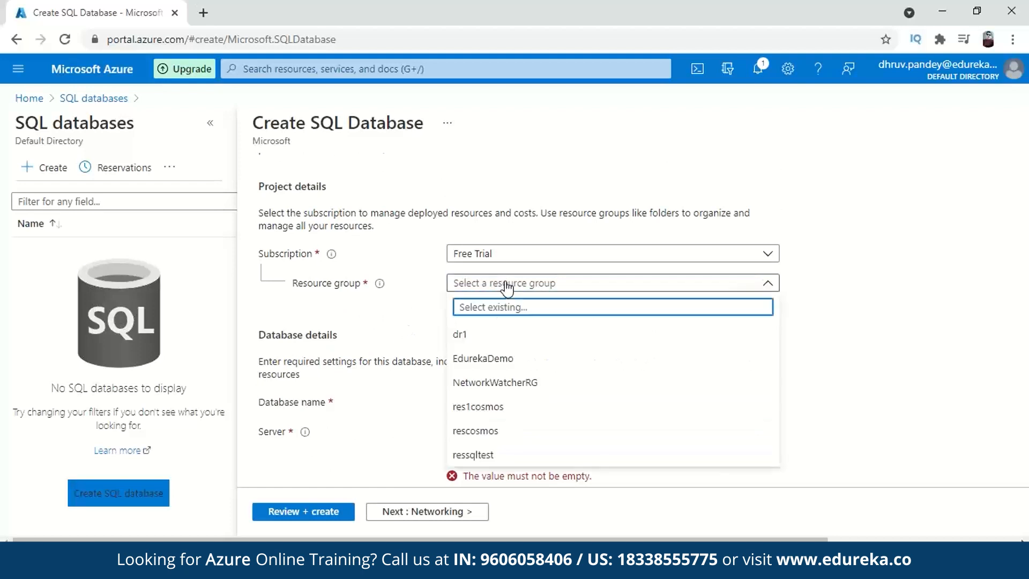
pyautogui.click(512, 284)
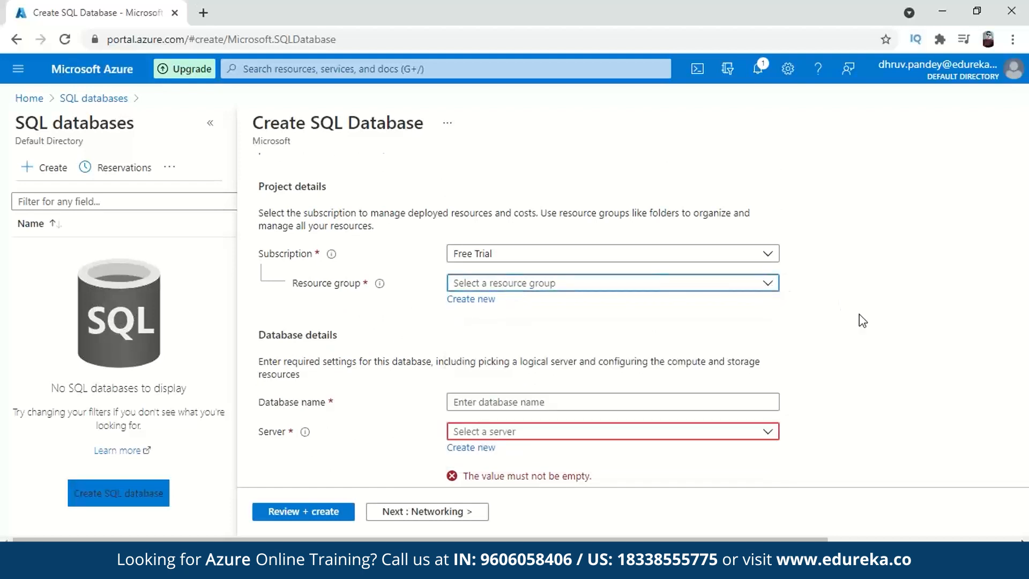
pyautogui.click(471, 299)
pyautogui.write('ressqldemo')
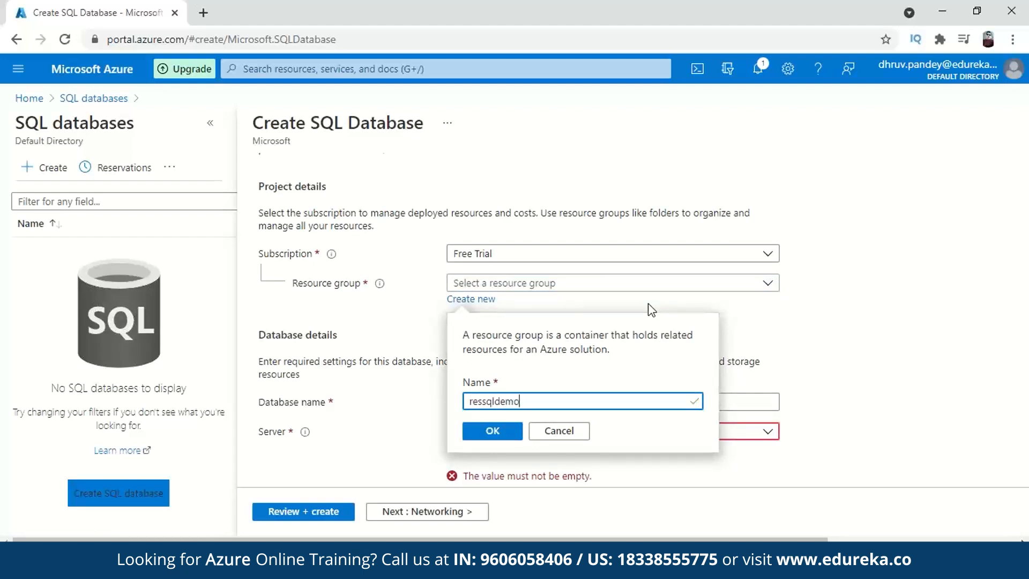
pyautogui.click(490, 430)
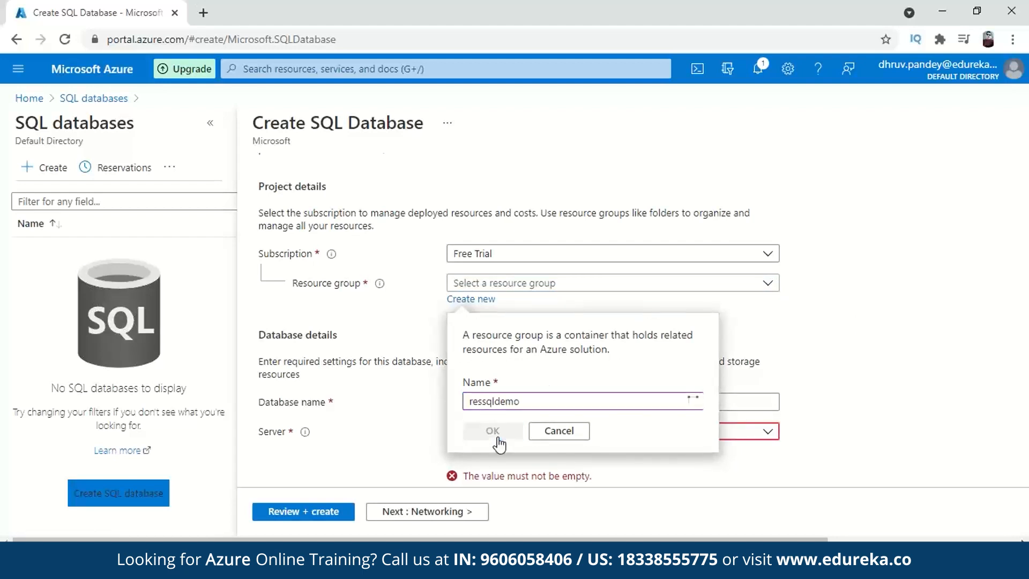
# - Enter demosql as the database name and choose to create a new server
pyautogui.scroll(-2, 504, 335)
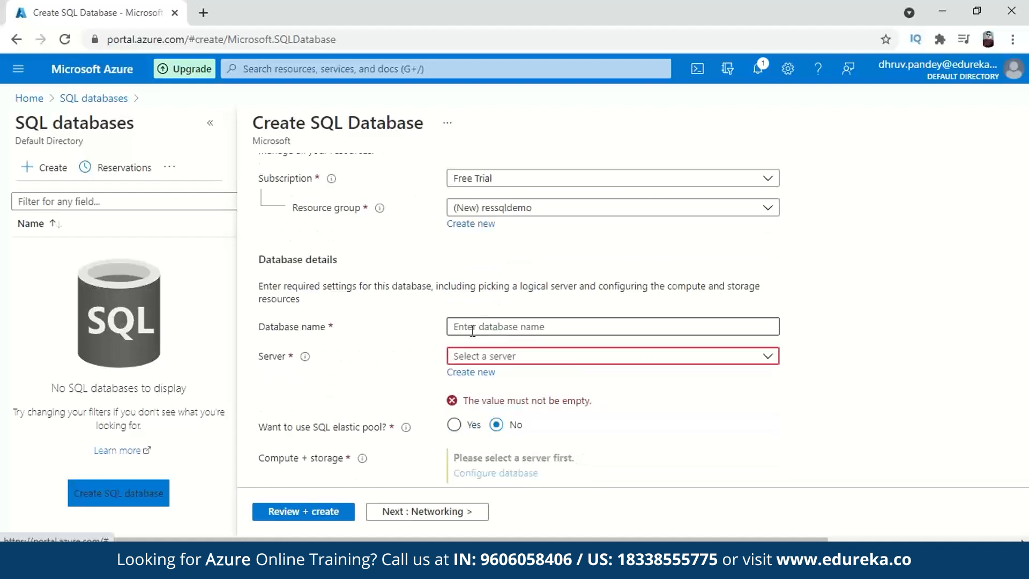
pyautogui.click(518, 327)
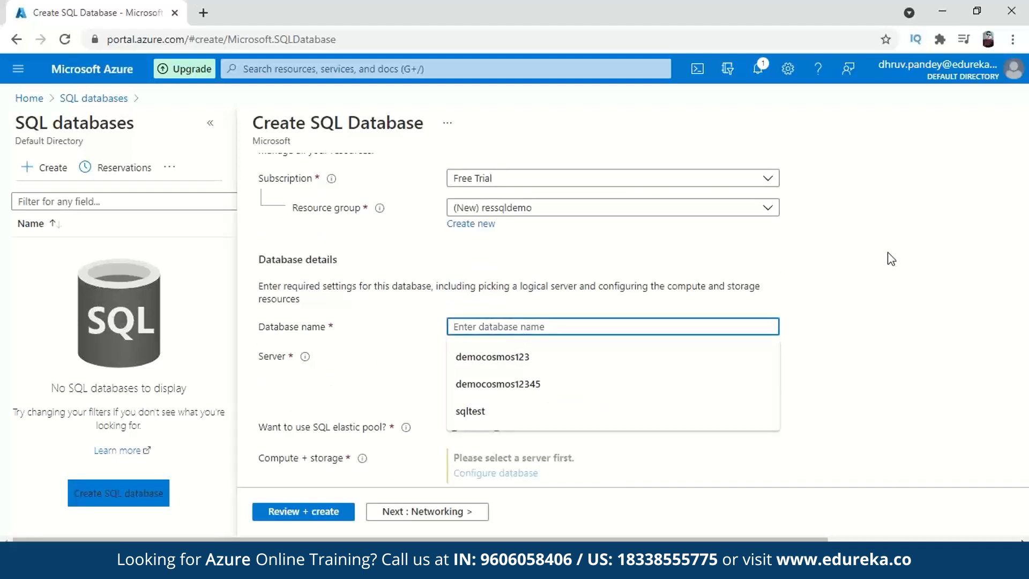
pyautogui.write('demosql')
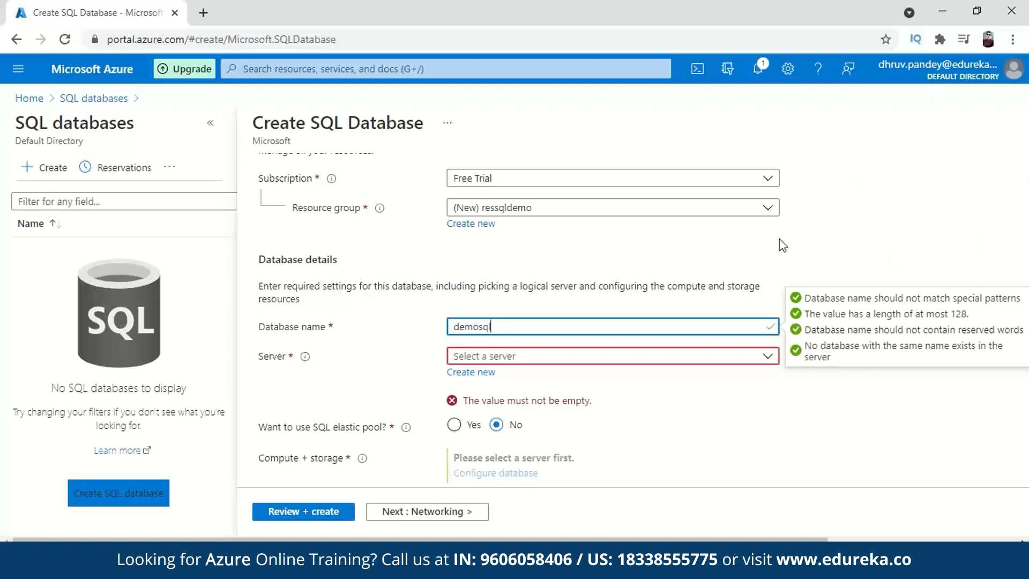
pyautogui.click(611, 356)
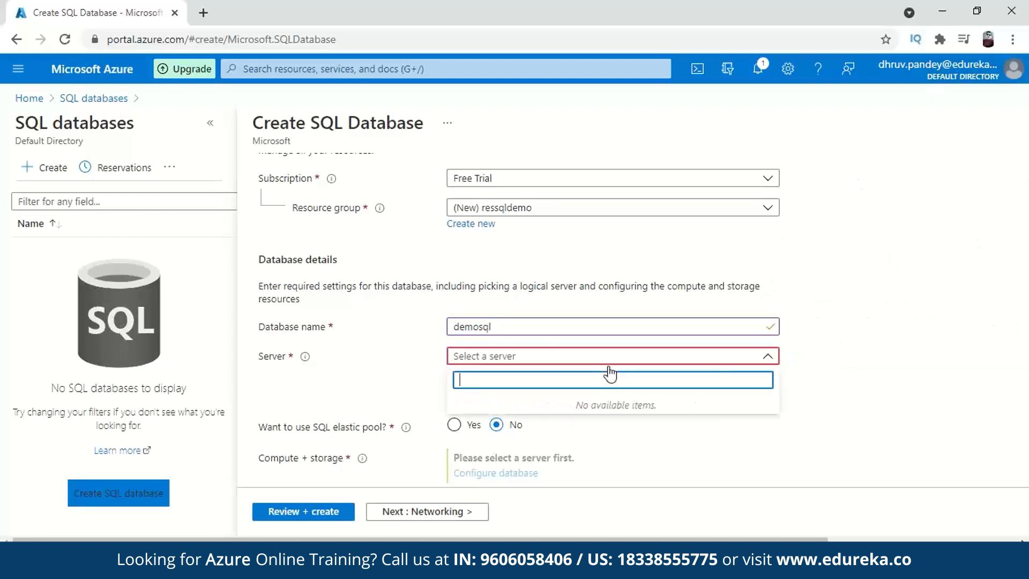
pyautogui.click(847, 351)
pyautogui.click(460, 373)
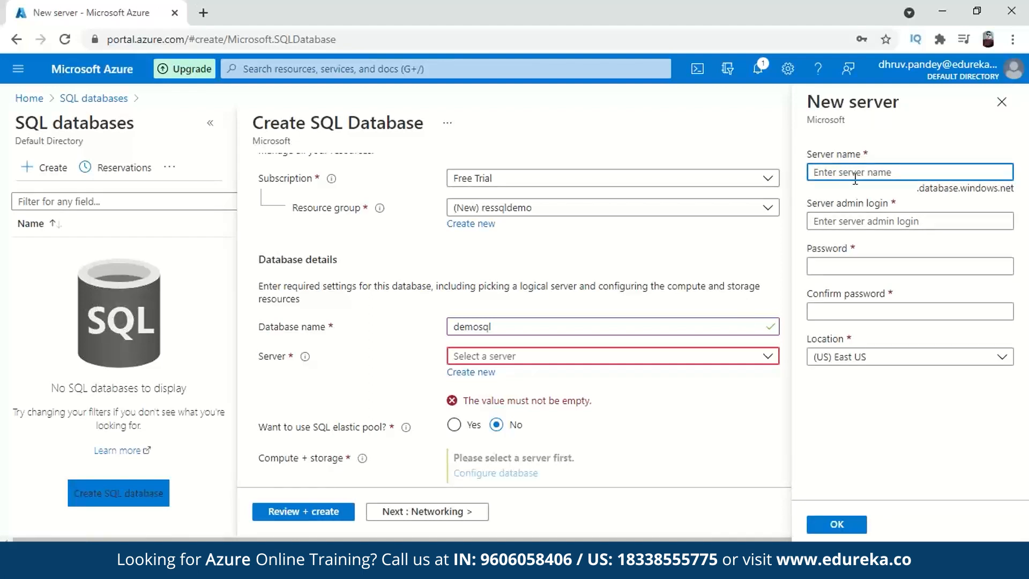
# - Name the new server sqldemoserver662
pyautogui.write('sqldemoserver')
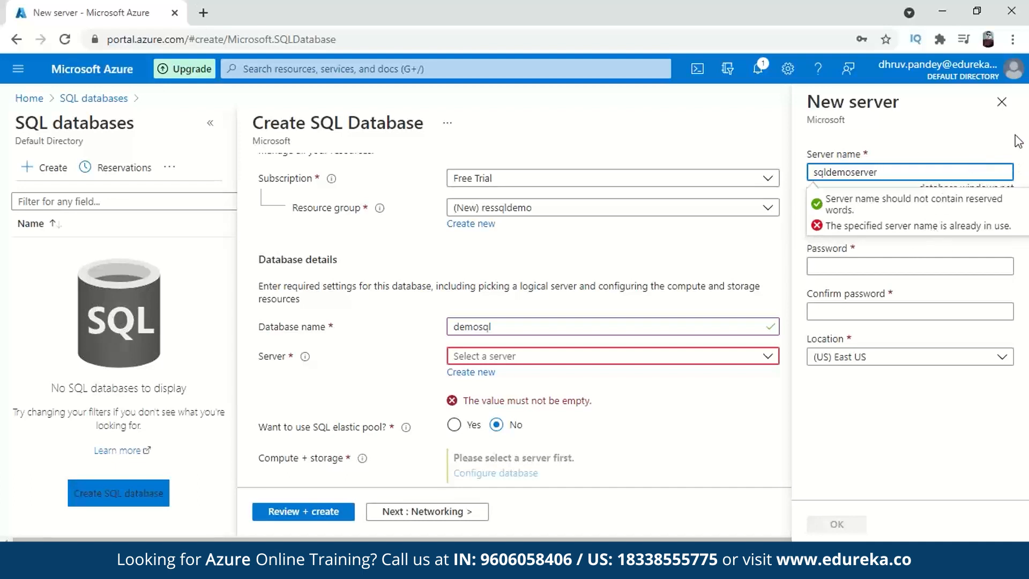
pyautogui.click(1028, 274)
pyautogui.click(904, 174)
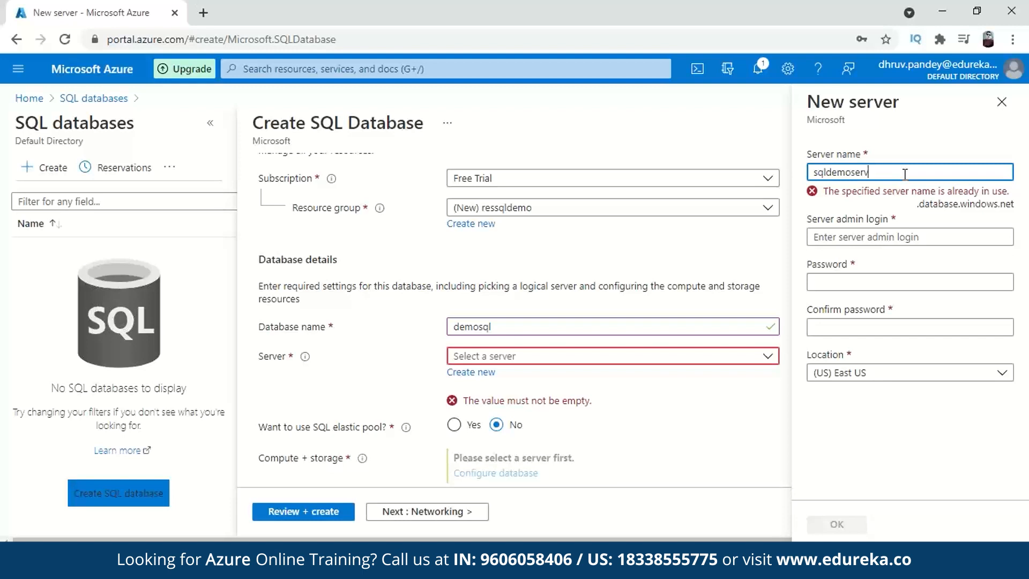
pyautogui.press('BackSpace')
pyautogui.write('er662')
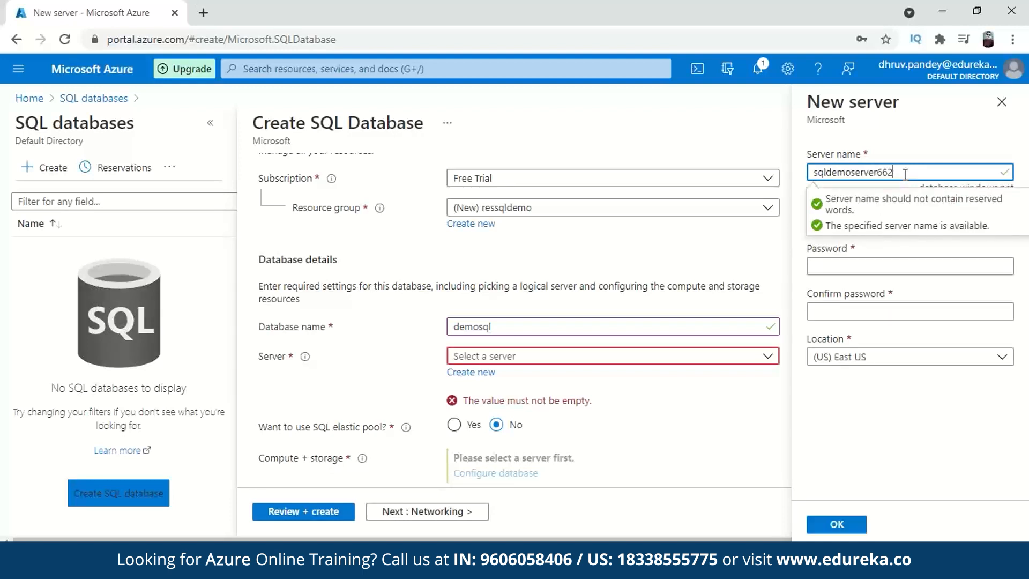
pyautogui.click(896, 250)
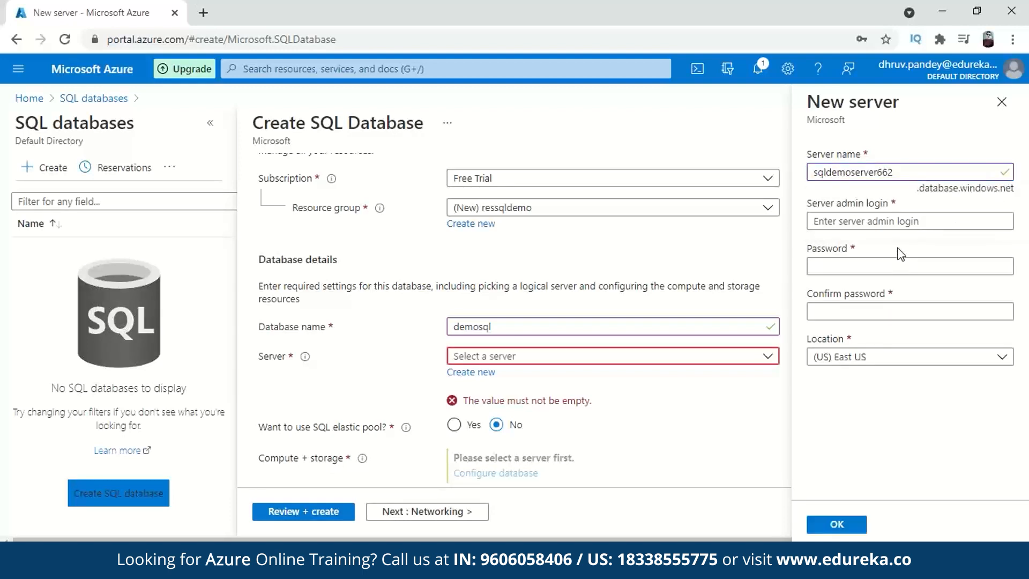
# - Enter the server admin login and type the admin password twice
pyautogui.click(891, 221)
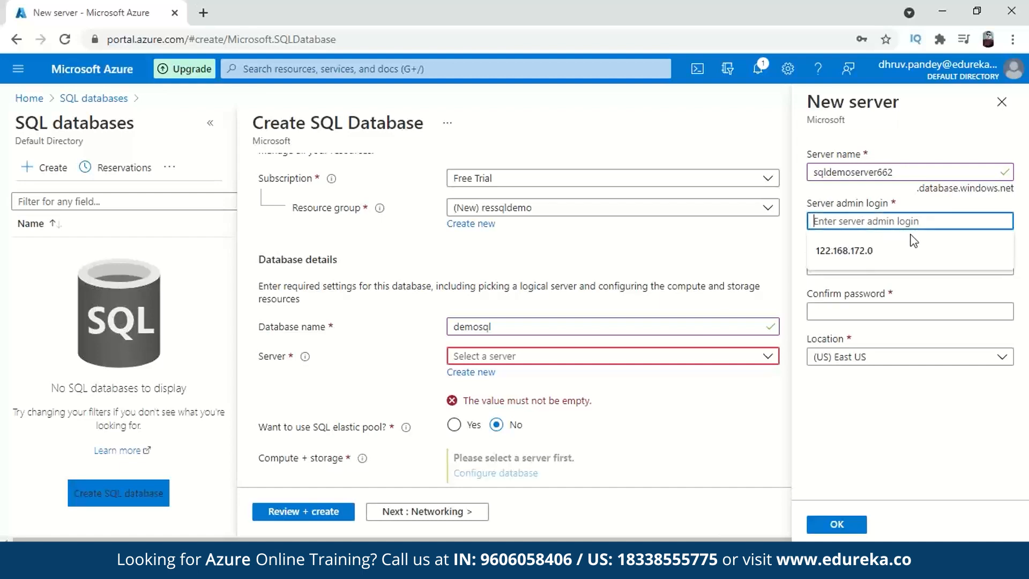
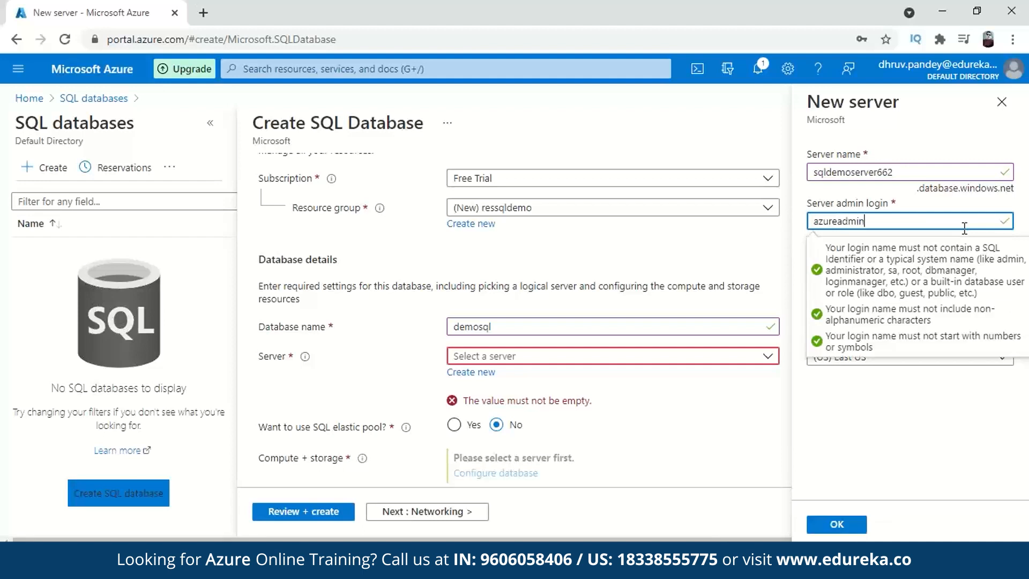
pyautogui.press('Tab')
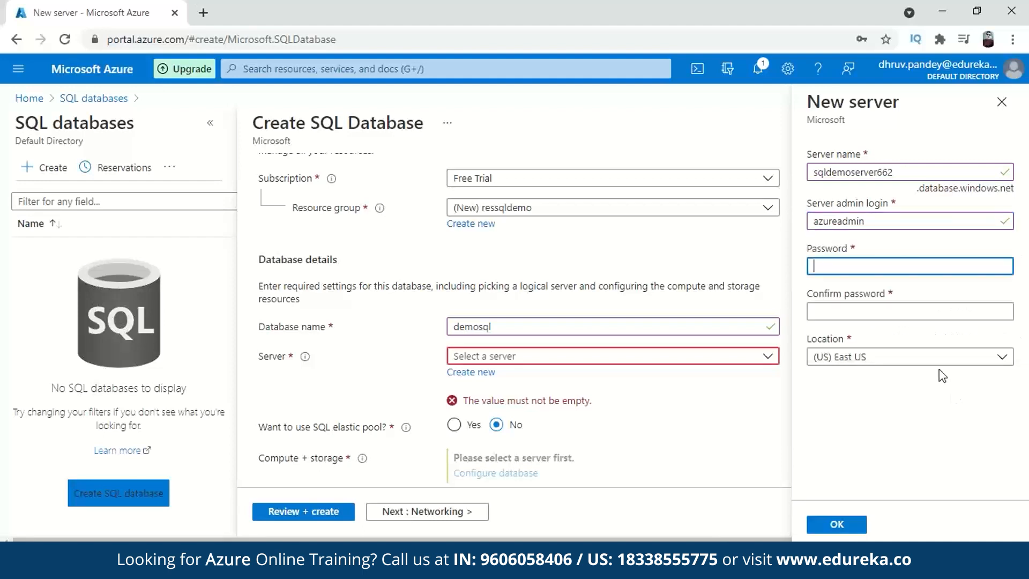
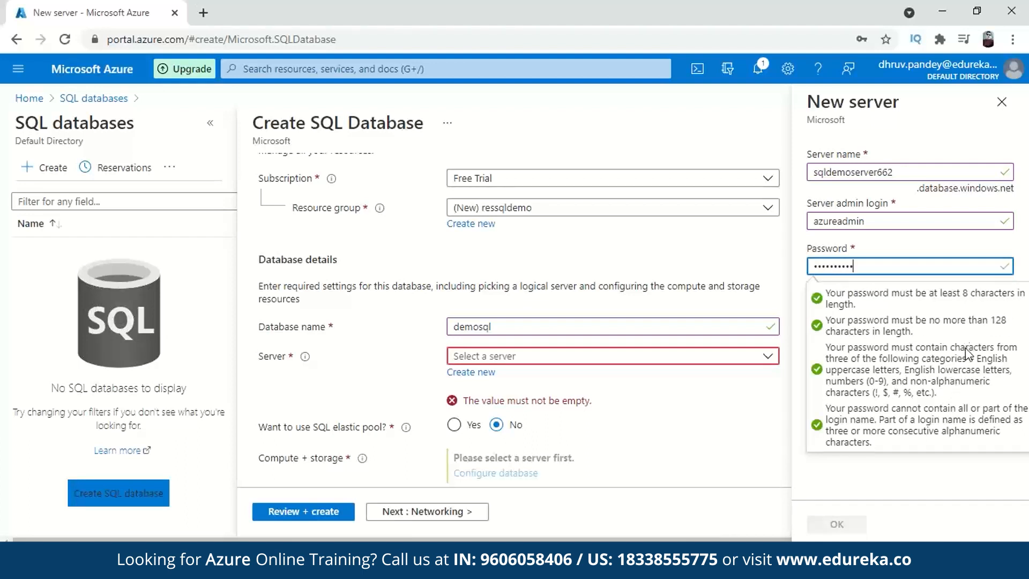
pyautogui.click(965, 473)
pyautogui.click(879, 310)
# - Set the server location to Central India and create the server
pyautogui.click(875, 359)
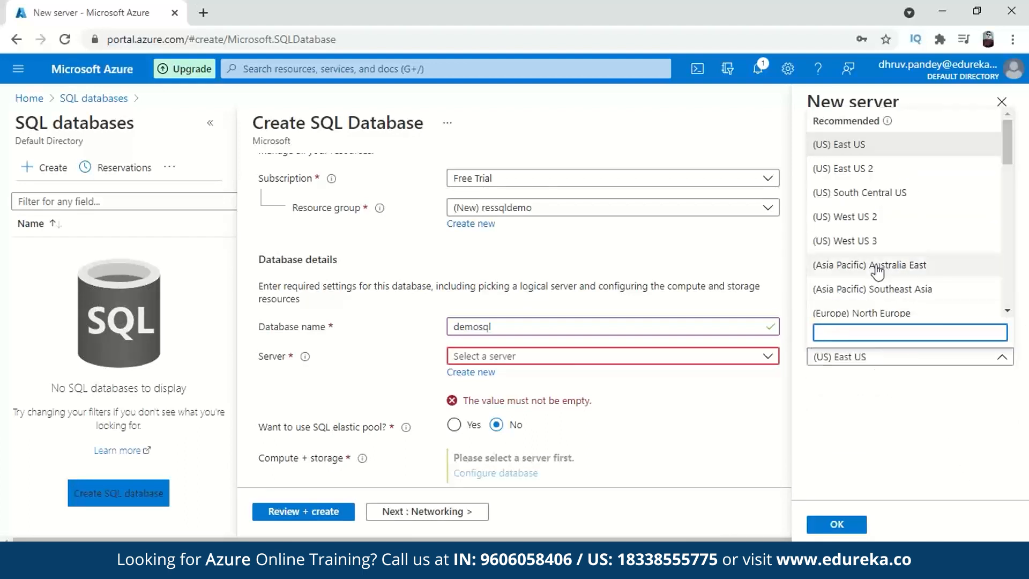
pyautogui.scroll(-3, 904, 211)
pyautogui.scroll(-5, 904, 217)
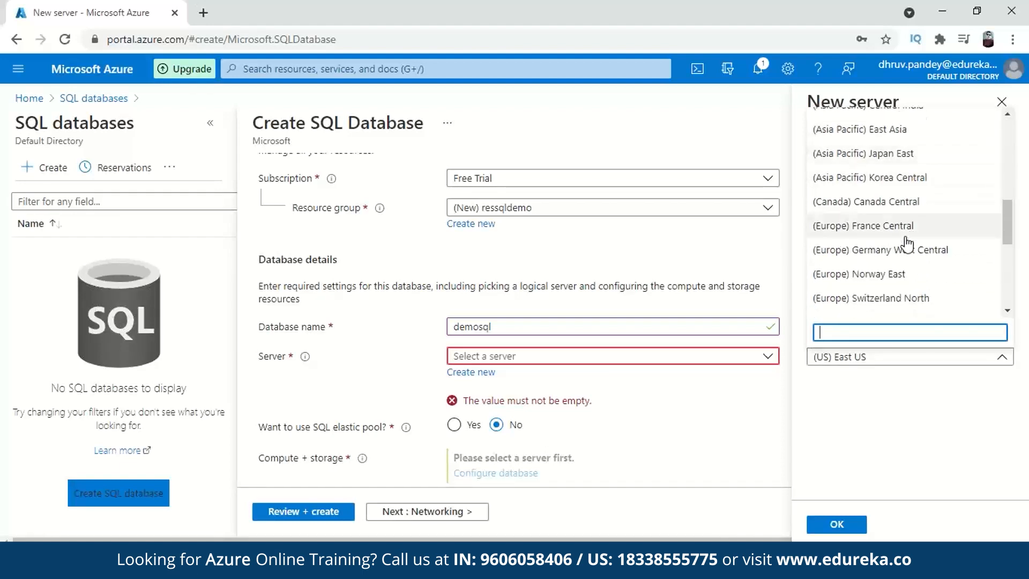
pyautogui.scroll(1, 907, 244)
pyautogui.scroll(-5, 907, 244)
pyautogui.scroll(-1, 907, 243)
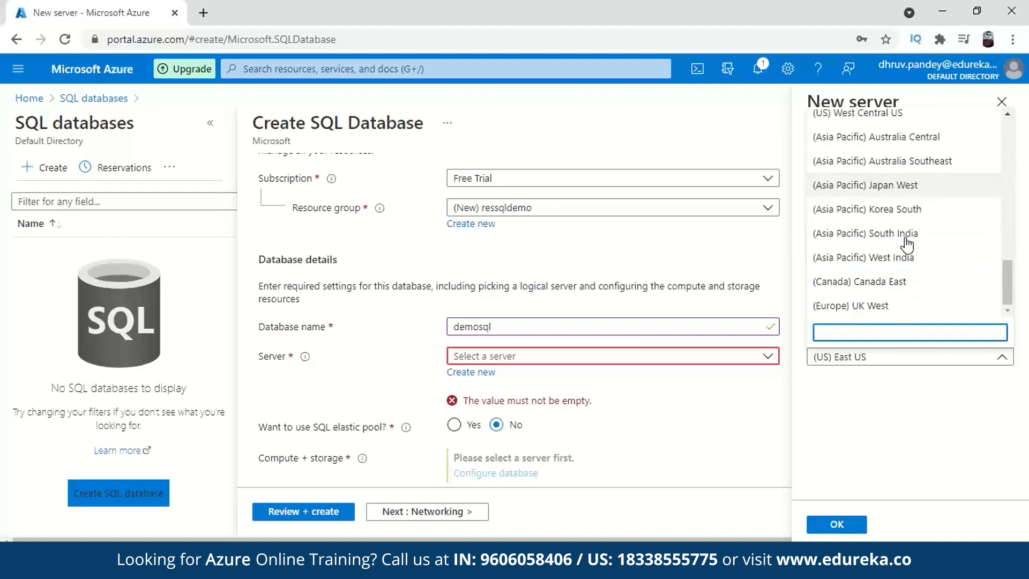
pyautogui.scroll(5, 907, 244)
pyautogui.scroll(1, 905, 242)
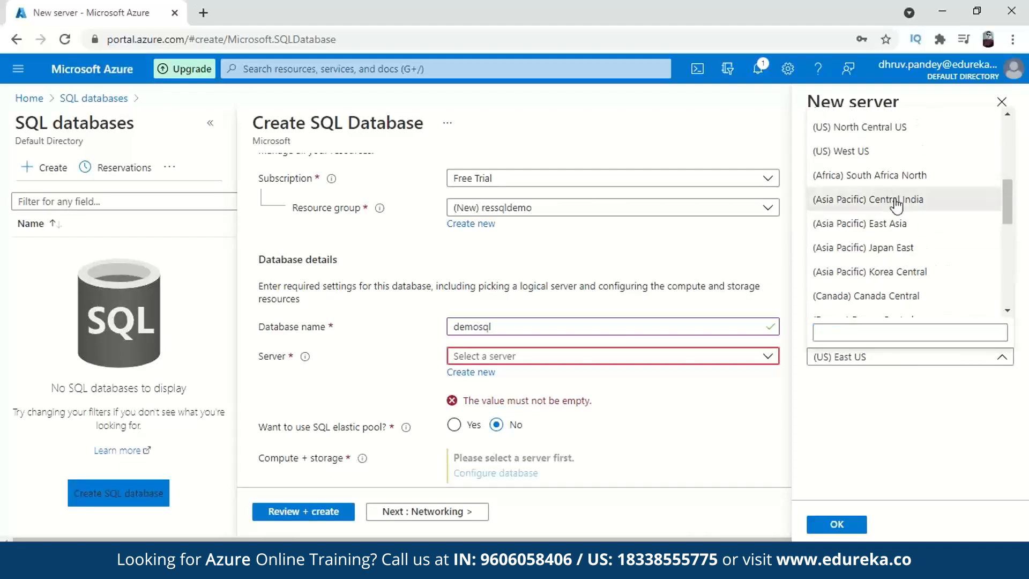
pyautogui.click(882, 198)
pyautogui.click(836, 523)
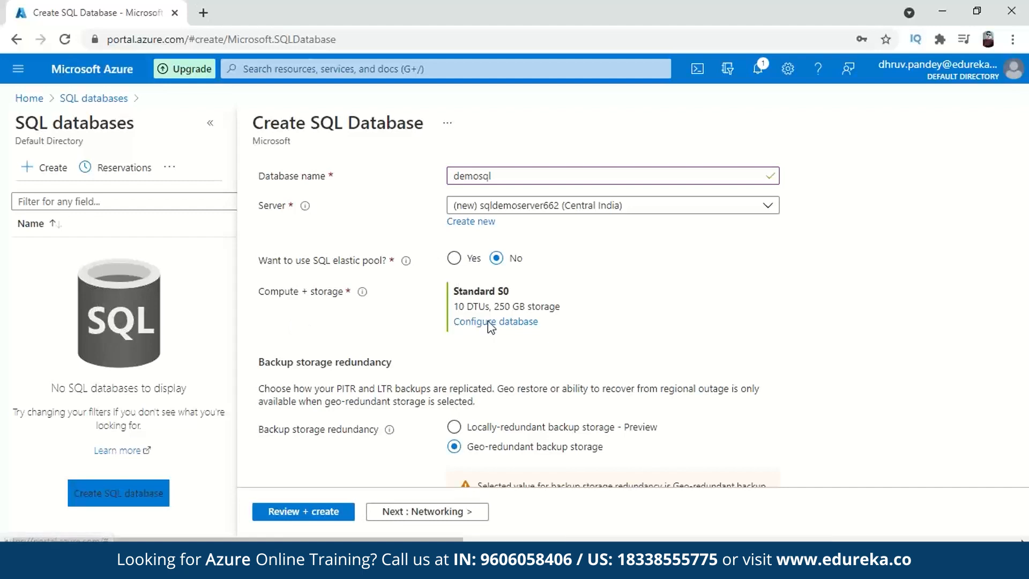
# - Open the Configure database settings under Compute + storage
pyautogui.click(453, 321)
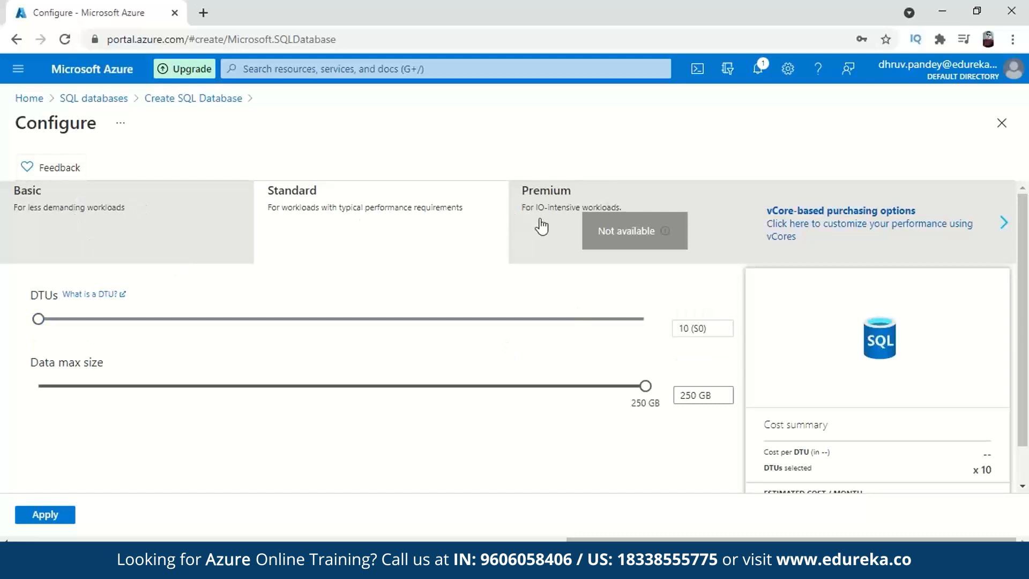
# - Browse the vCore-based tiers, then return to the DTU-based tiers
pyautogui.click(903, 226)
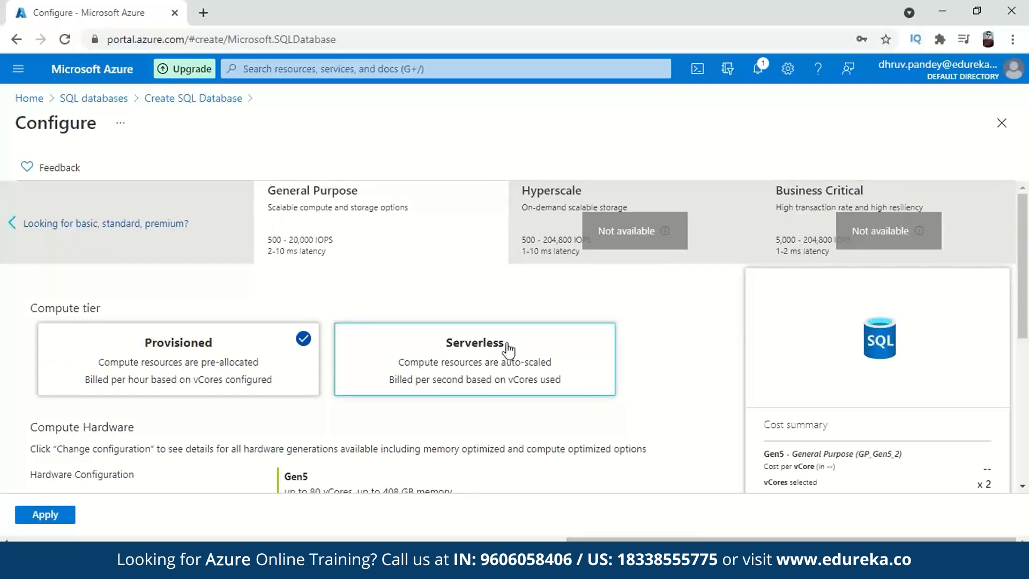
pyautogui.scroll(-2, 670, 333)
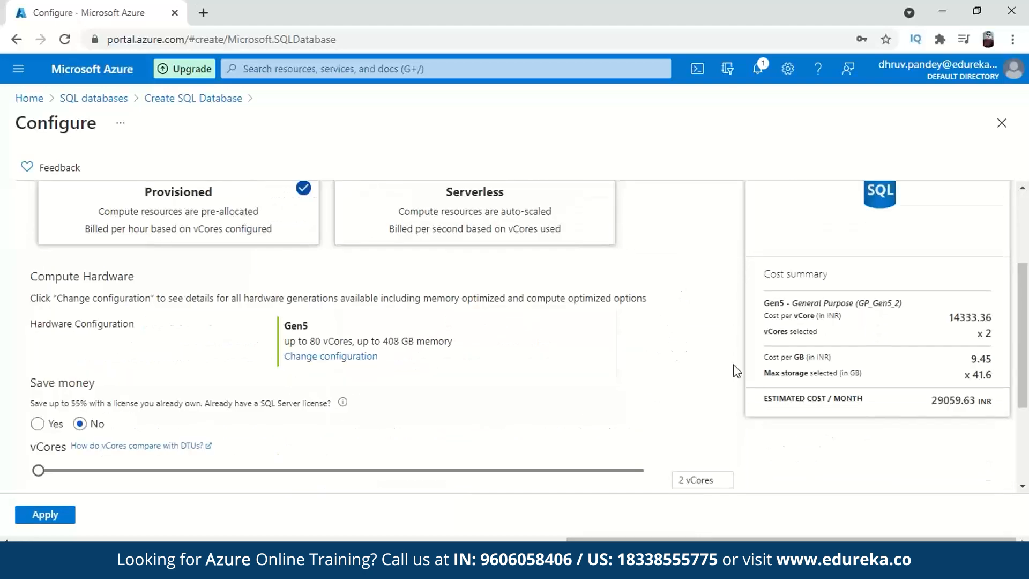
pyautogui.scroll(2, 494, 301)
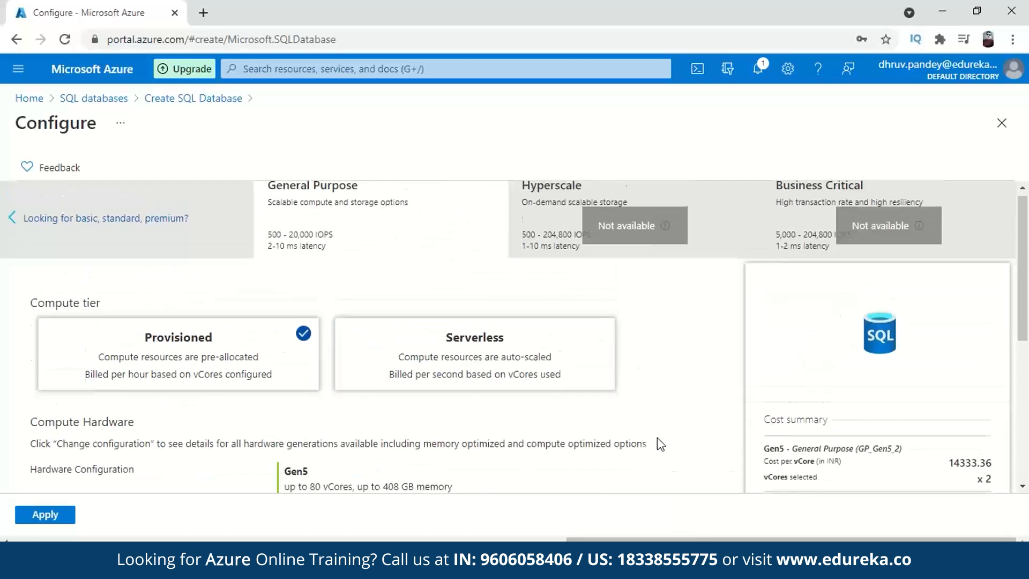
pyautogui.scroll(-3, 660, 444)
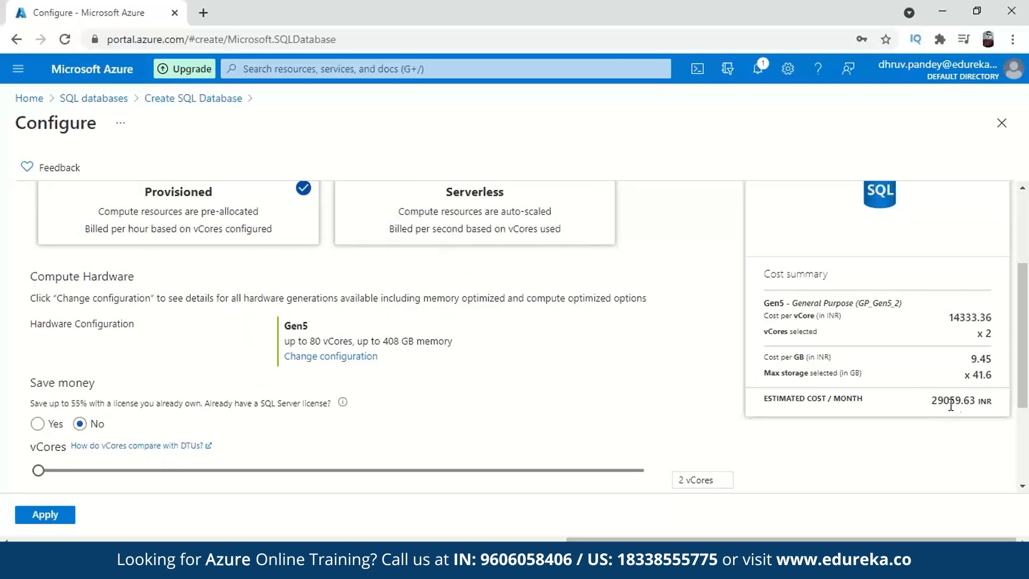
pyautogui.scroll(3, 494, 406)
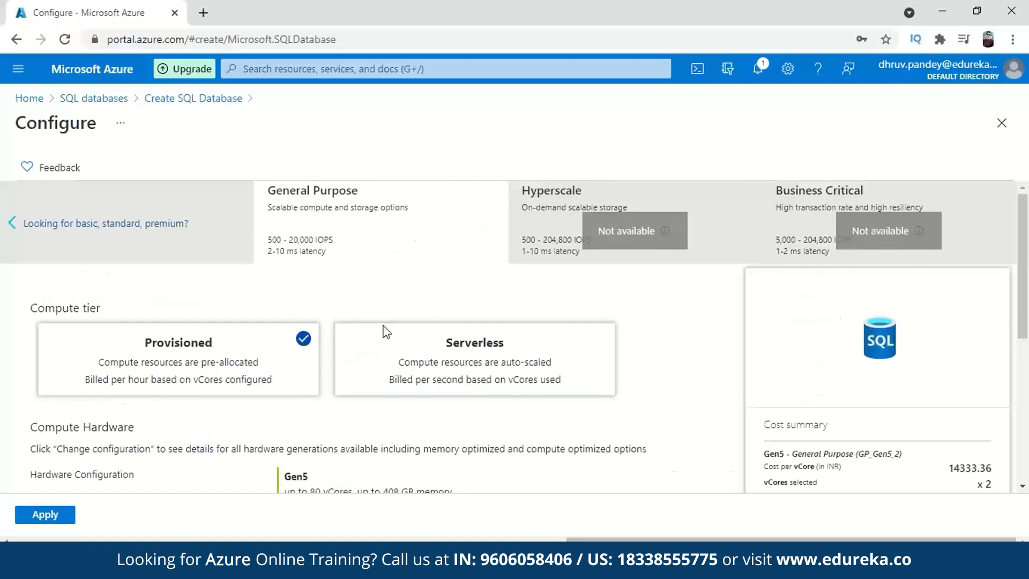
pyautogui.click(49, 224)
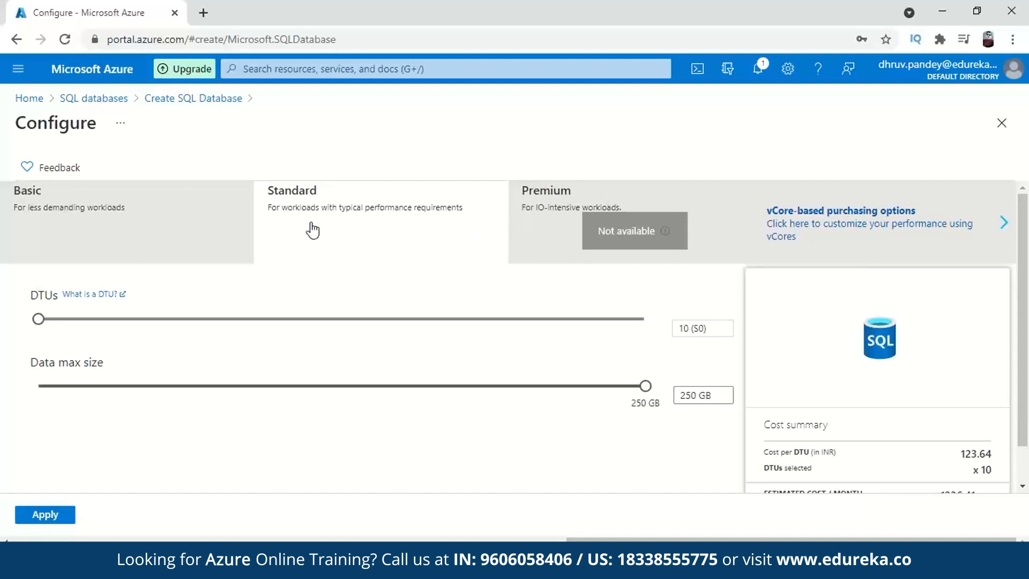
pyautogui.scroll(-1, 404, 223)
pyautogui.scroll(1, 478, 243)
# - Select the Basic tier with 5 DTUs and a 2 GB maximum data size
pyautogui.moveTo(647, 393)
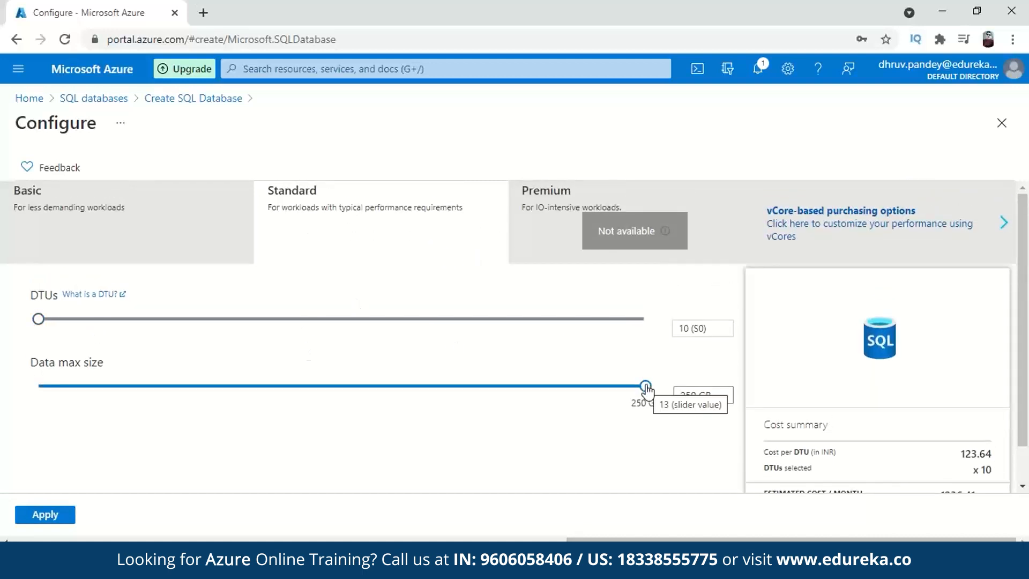
pyautogui.moveTo(625, 402); pyautogui.dragTo(726, 340)
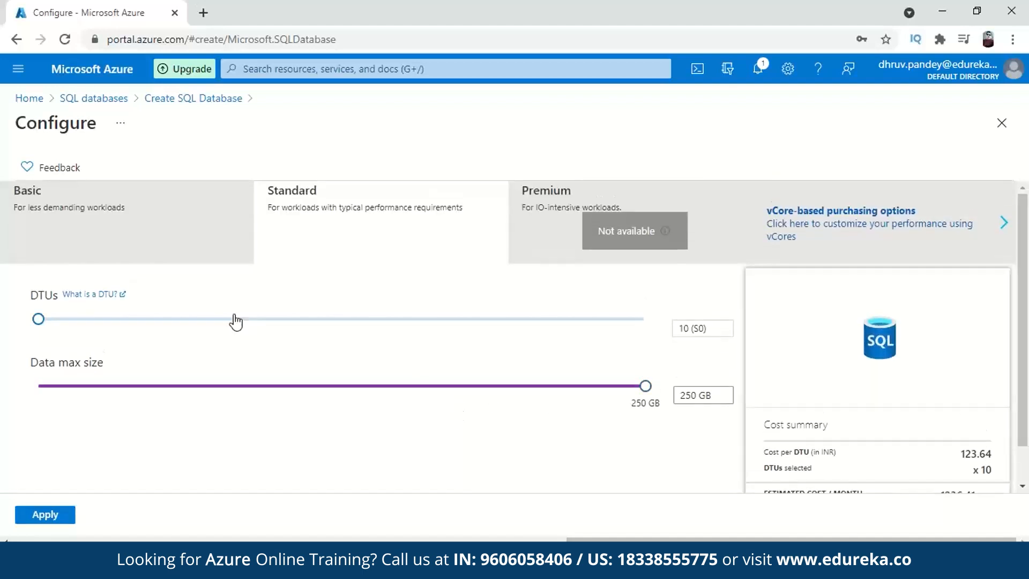
pyautogui.click(154, 249)
pyautogui.moveTo(646, 372); pyautogui.dragTo(622, 372)
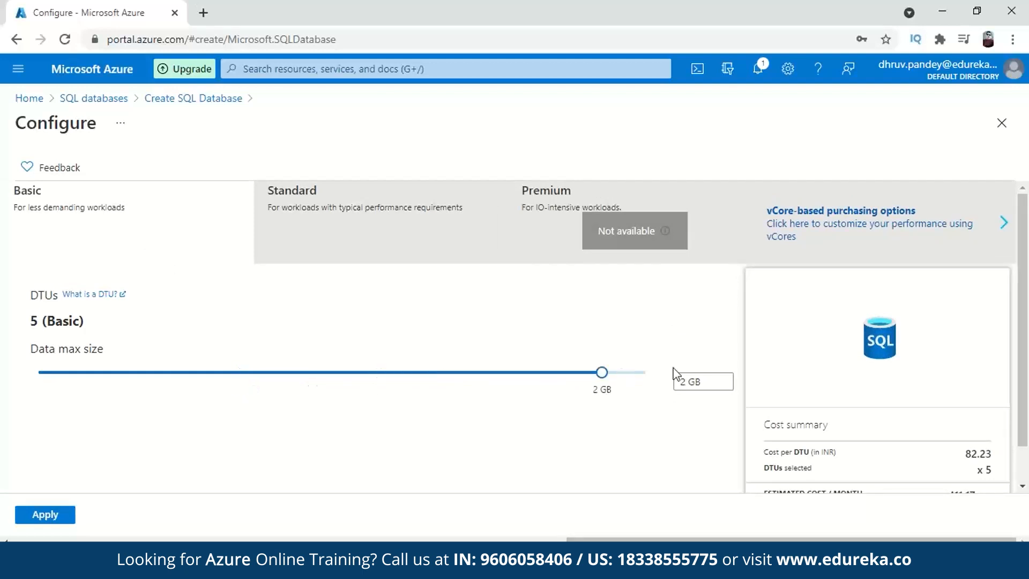
pyautogui.scroll(-1, 624, 335)
pyautogui.moveTo(646, 331); pyautogui.dragTo(358, 356)
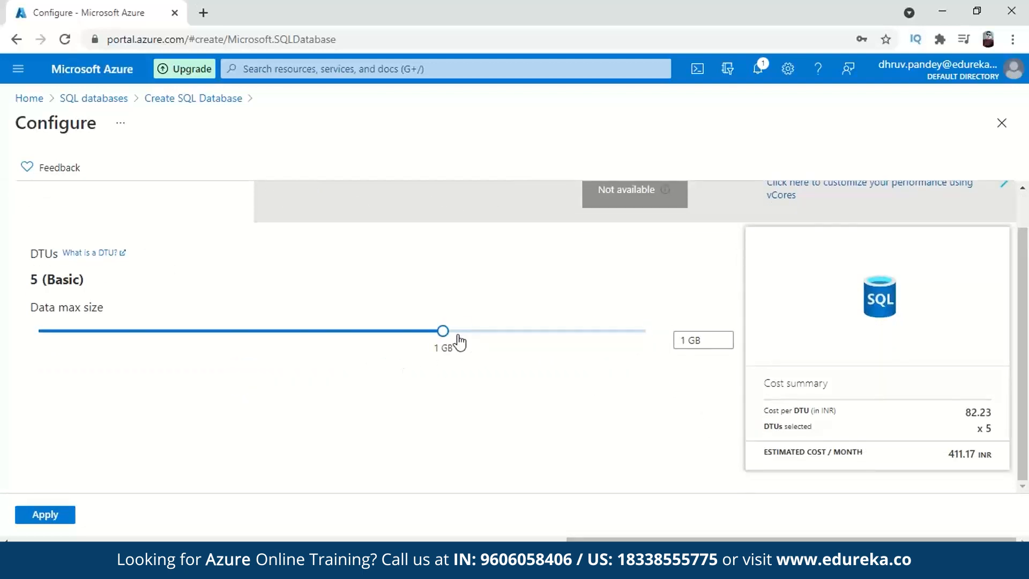
pyautogui.moveTo(444, 331); pyautogui.dragTo(646, 331)
pyautogui.scroll(1, 309, 340)
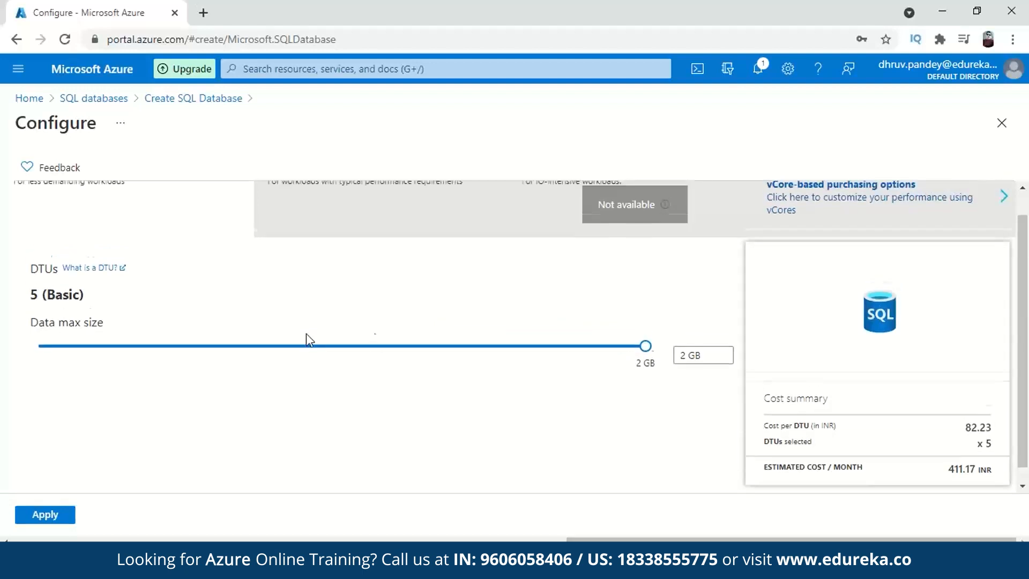
pyautogui.scroll(1, 308, 340)
pyautogui.scroll(-2, 420, 412)
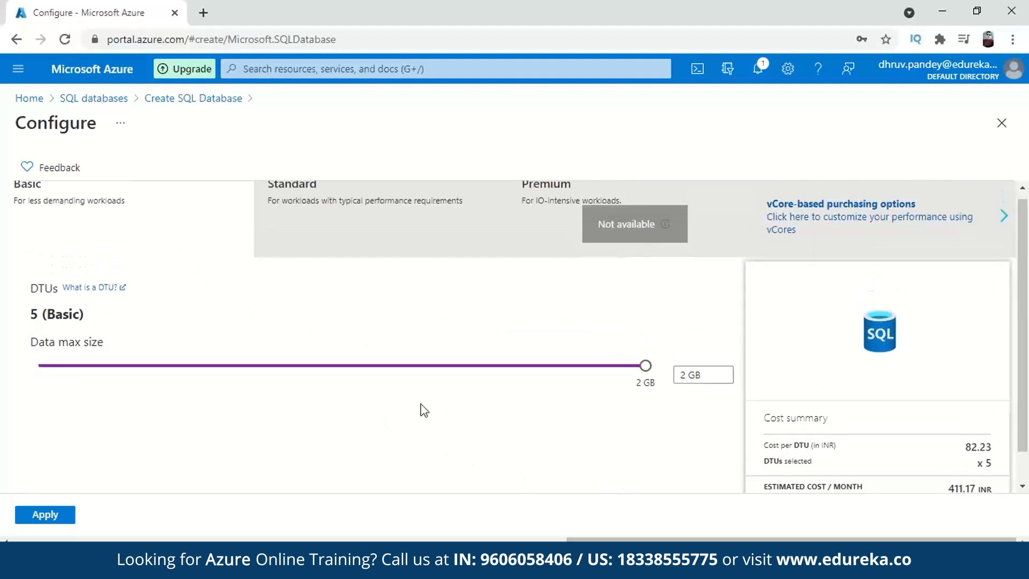
# - Apply the Basic configuration, review and create demosql, then reload to check deployment progress
pyautogui.click(74, 516)
pyautogui.click(92, 515)
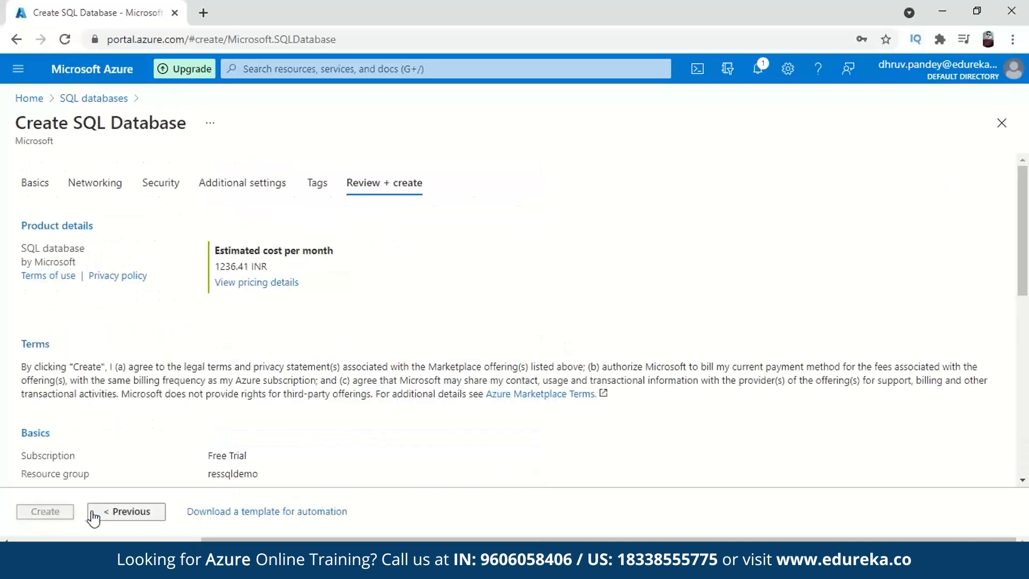
pyautogui.scroll(-2, 310, 307)
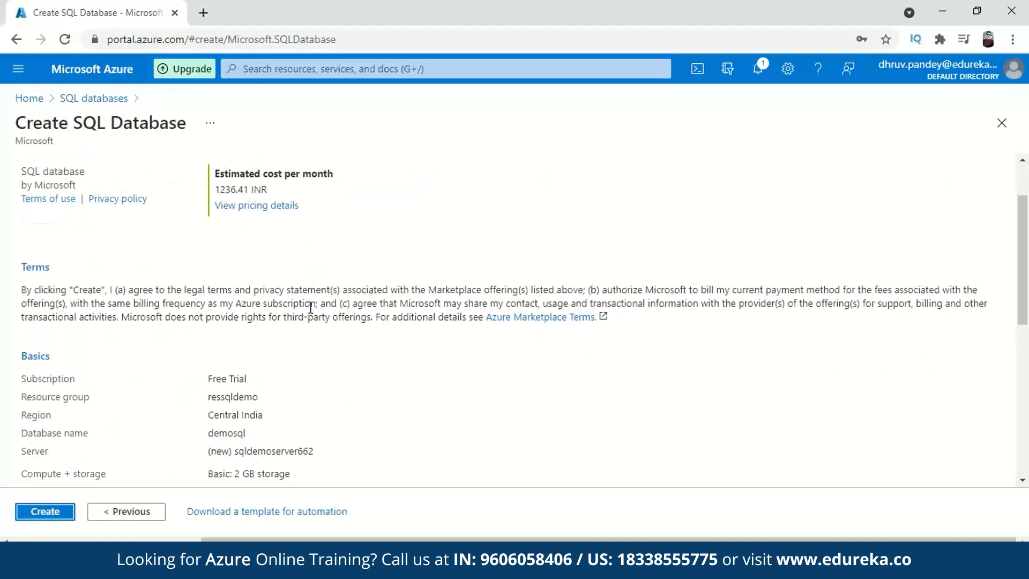
pyautogui.scroll(-5, 309, 314)
pyautogui.click(45, 511)
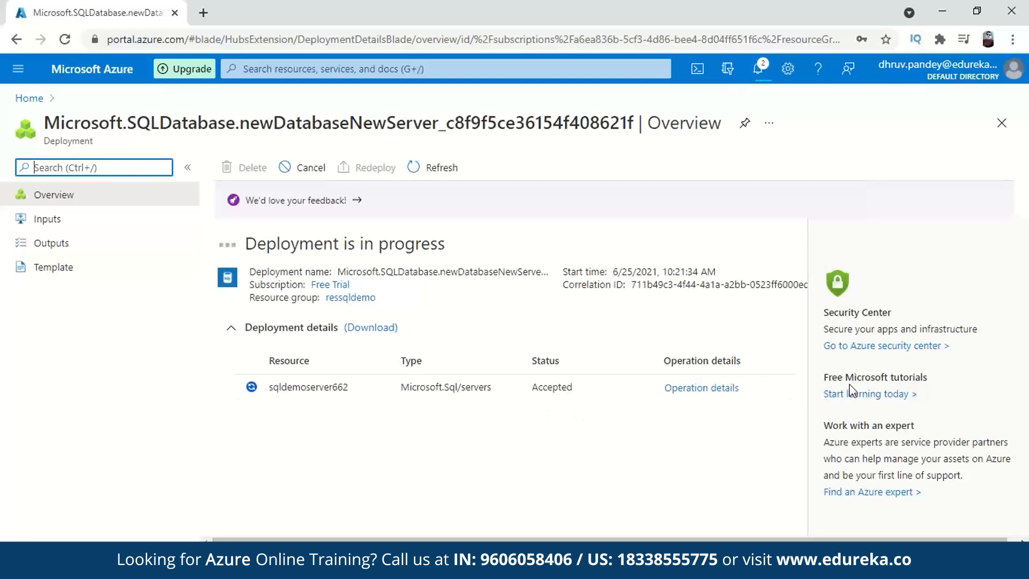
pyautogui.hotkey('ctrl', 'l')
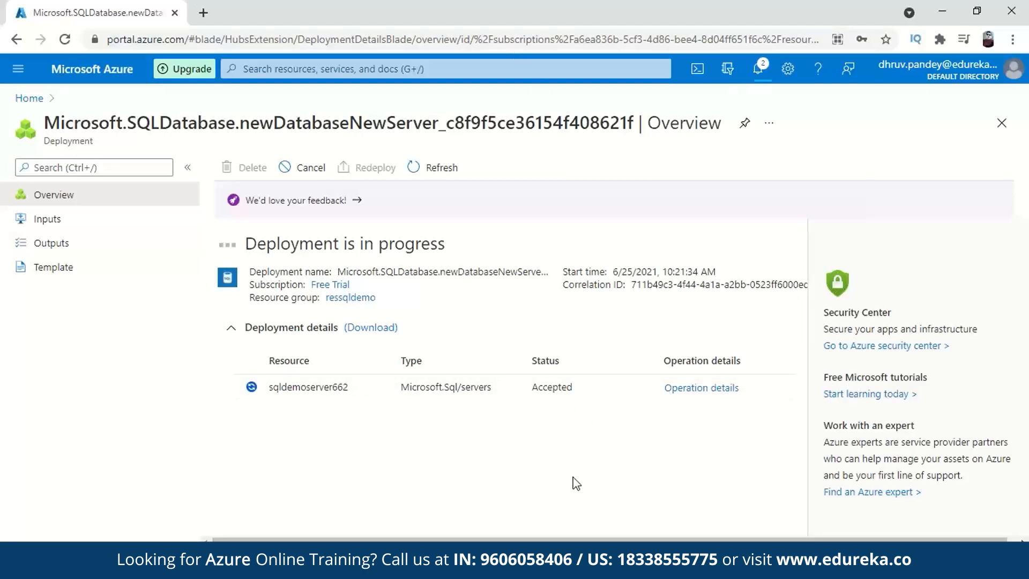
pyautogui.hotkey('alt', 'Return')
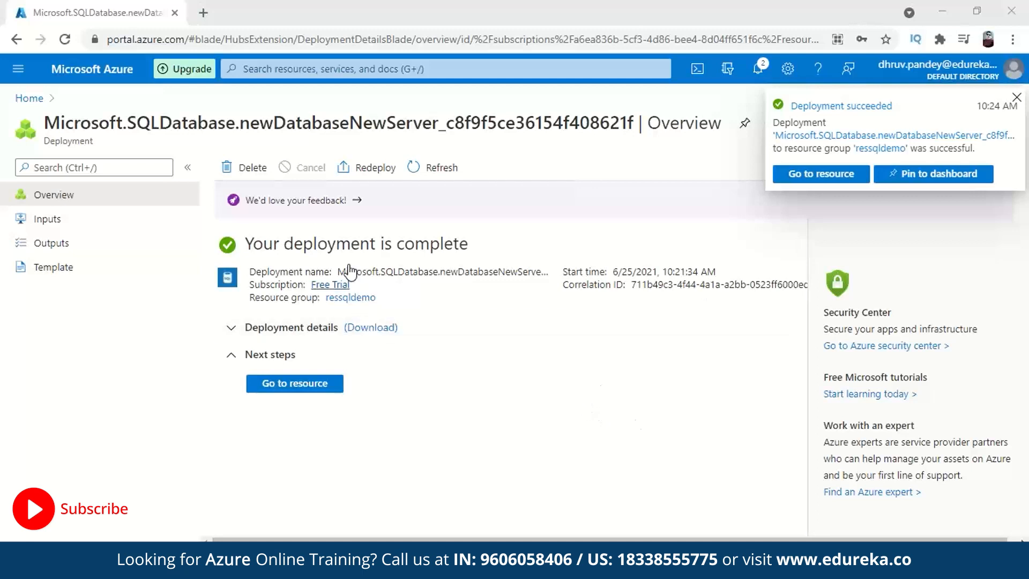
# - Refresh the ressqldemo resource group until demosql appears, then open the demosql database
pyautogui.click(354, 298)
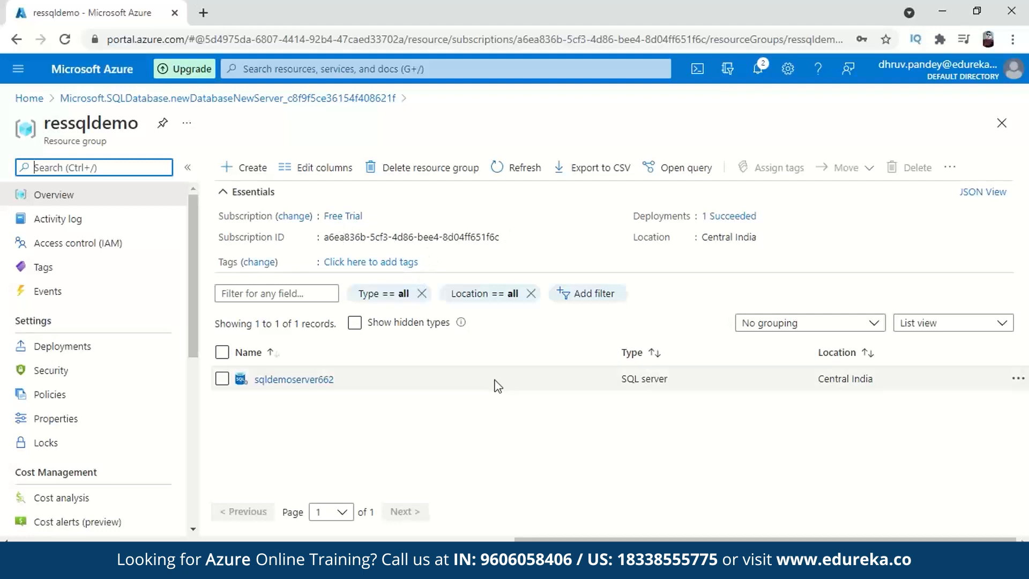
pyautogui.click(522, 171)
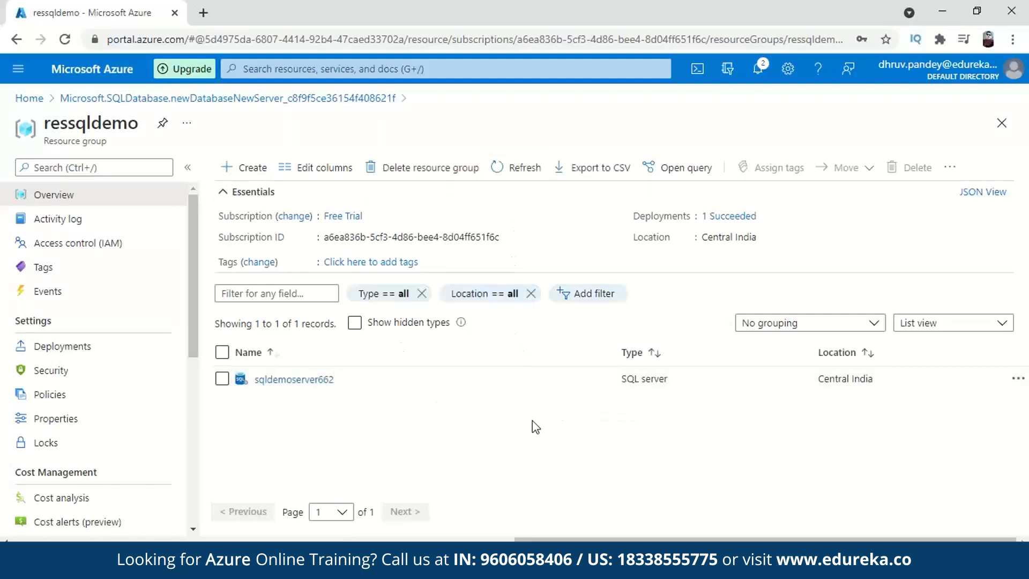
pyautogui.click(519, 168)
pyautogui.click(463, 39)
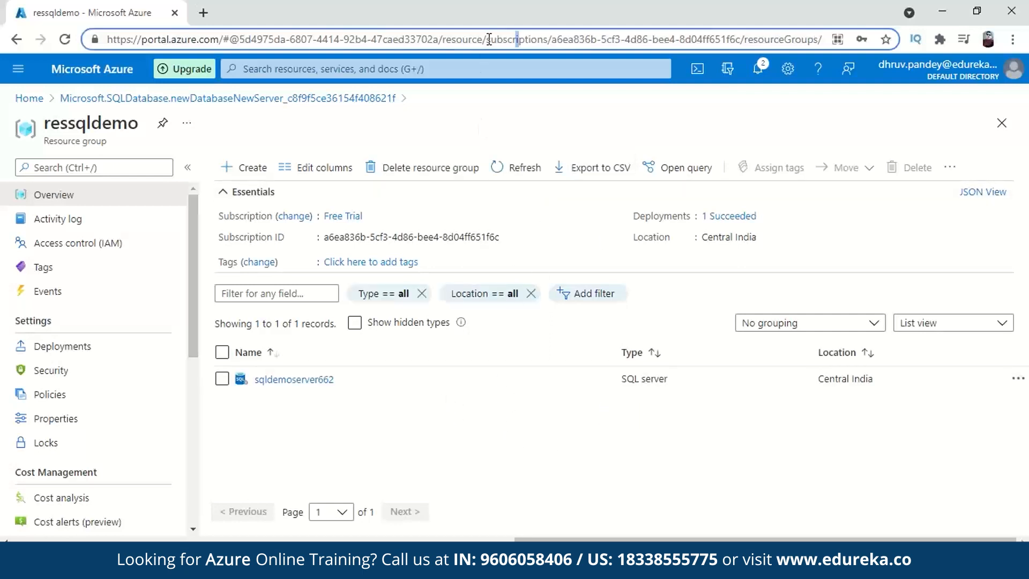
pyautogui.press('Return')
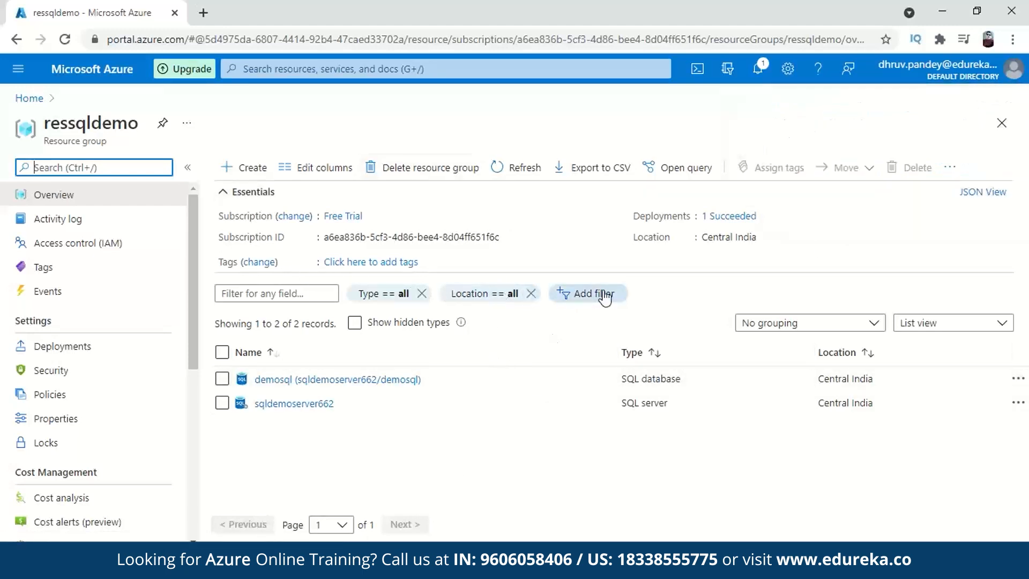
pyautogui.click(338, 381)
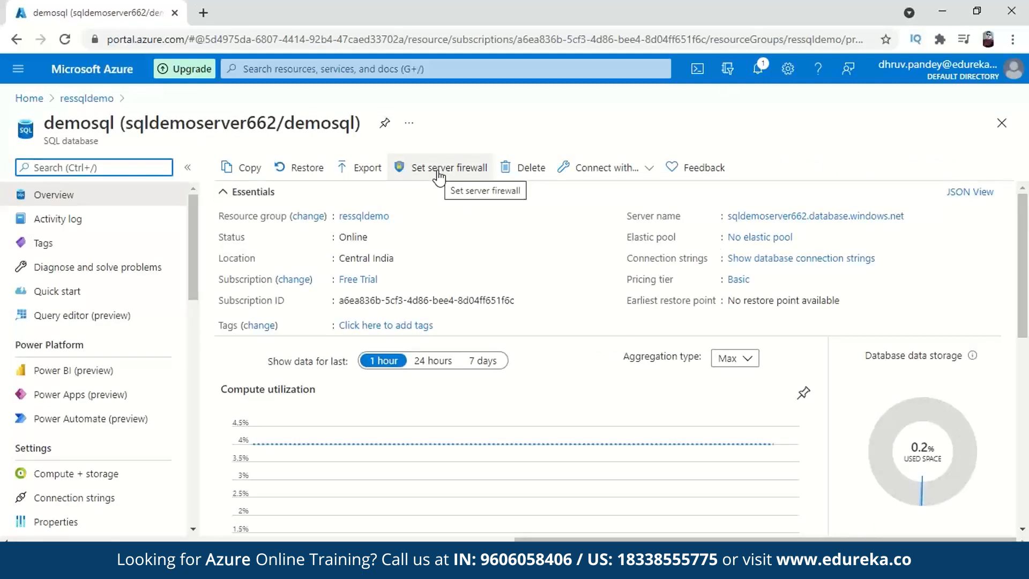
# - Open the server firewall settings and add a rule for the client IP
pyautogui.click(437, 169)
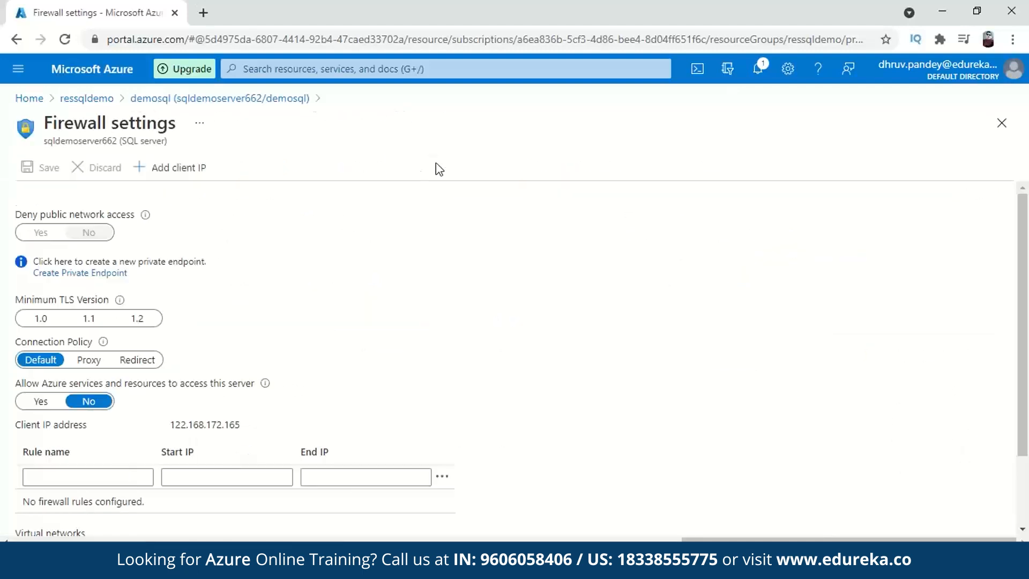
pyautogui.scroll(-2, 203, 238)
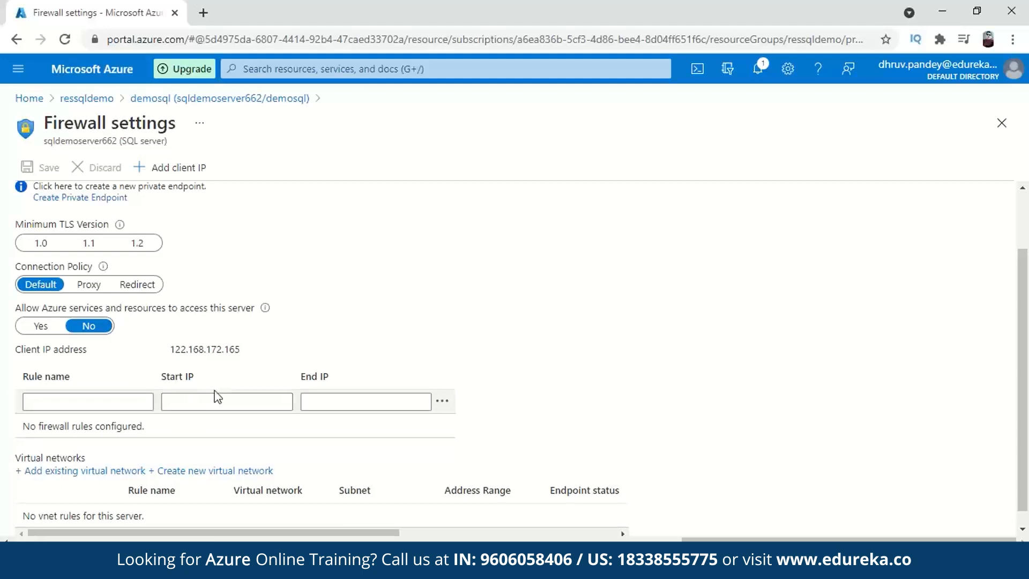
pyautogui.scroll(2, 223, 284)
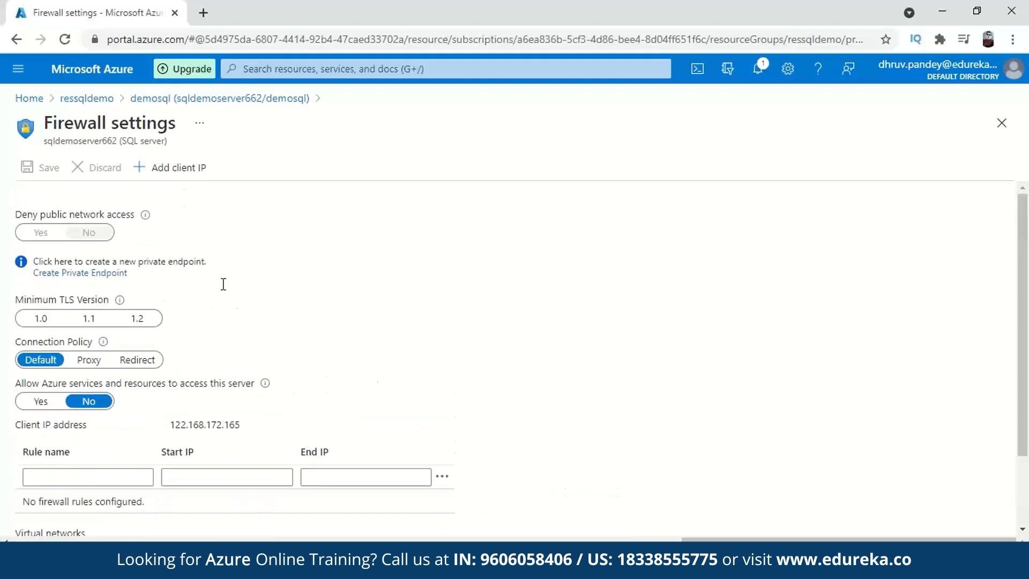
pyautogui.click(176, 177)
pyautogui.scroll(-2, 311, 338)
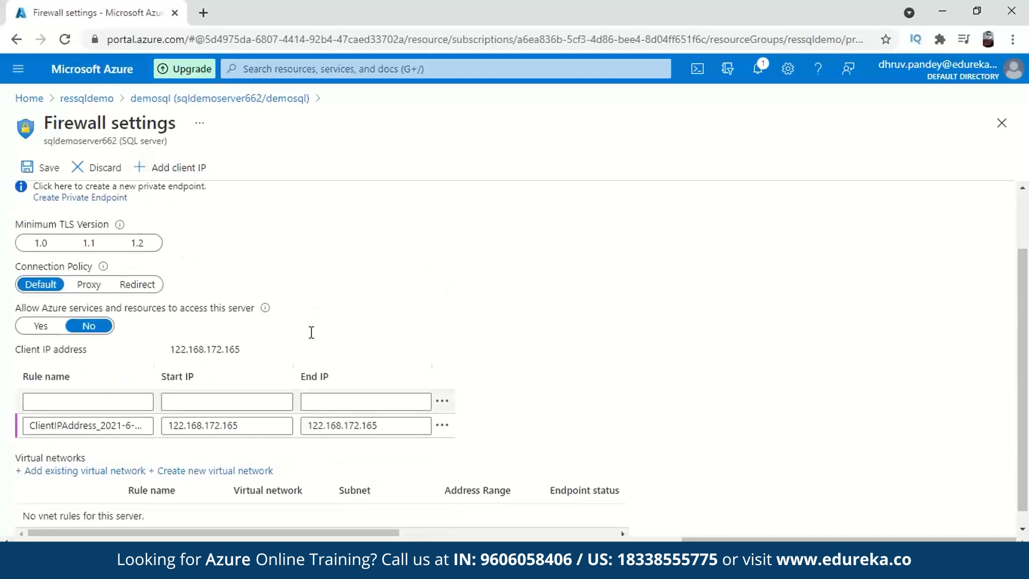
# - Set the rule range 122.168.172.0 to 122.168.172.255, save it, and return to demosql
pyautogui.click(259, 428)
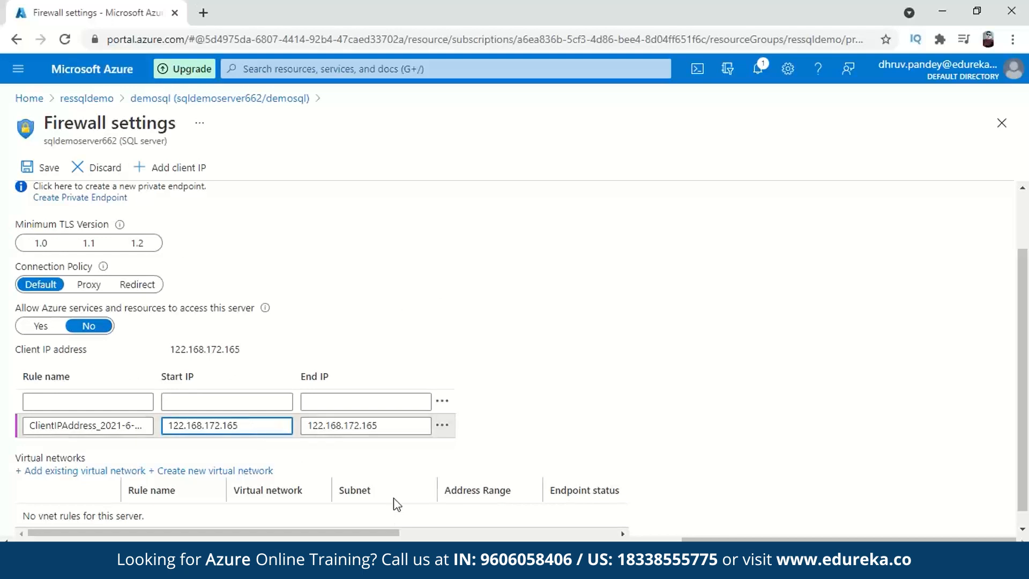
pyautogui.press('BackSpace')
pyautogui.press('BackSpace')
pyautogui.press('BackSpace')
pyautogui.write('0')
pyautogui.click(401, 427)
pyautogui.press('BackSpace')
pyautogui.press('BackSpace')
pyautogui.press('BackSpace')
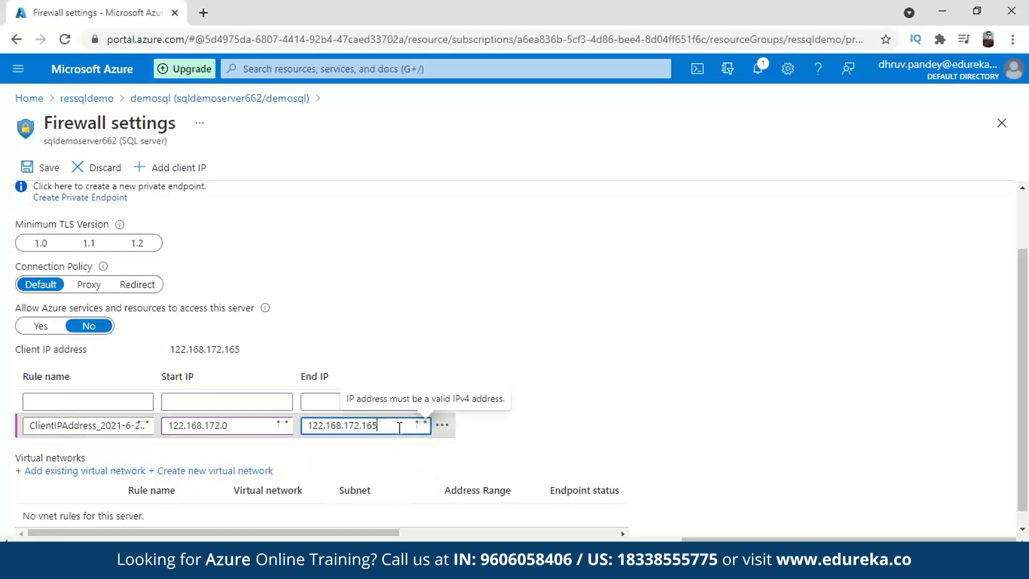
pyautogui.write('255')
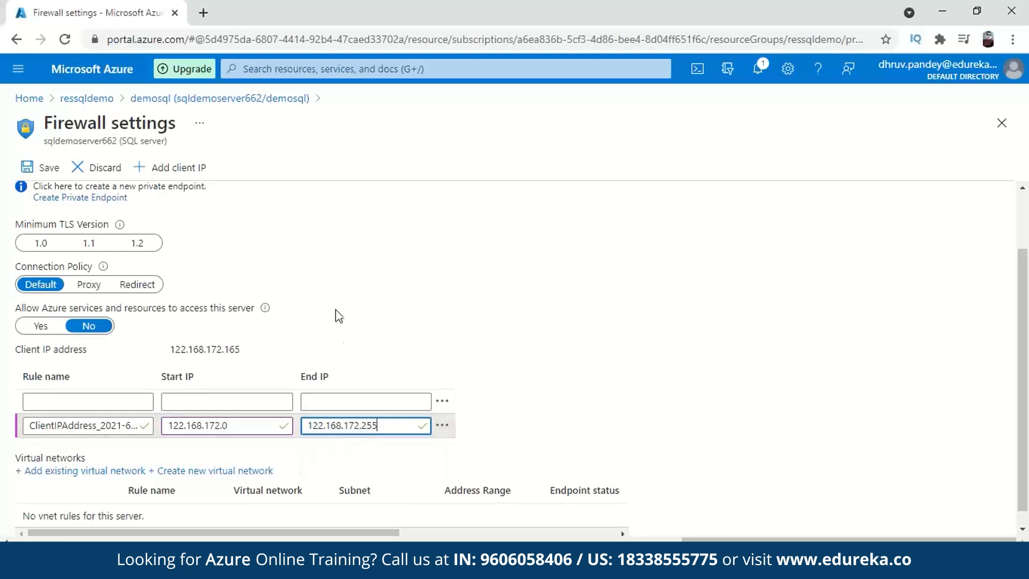
pyautogui.click(47, 167)
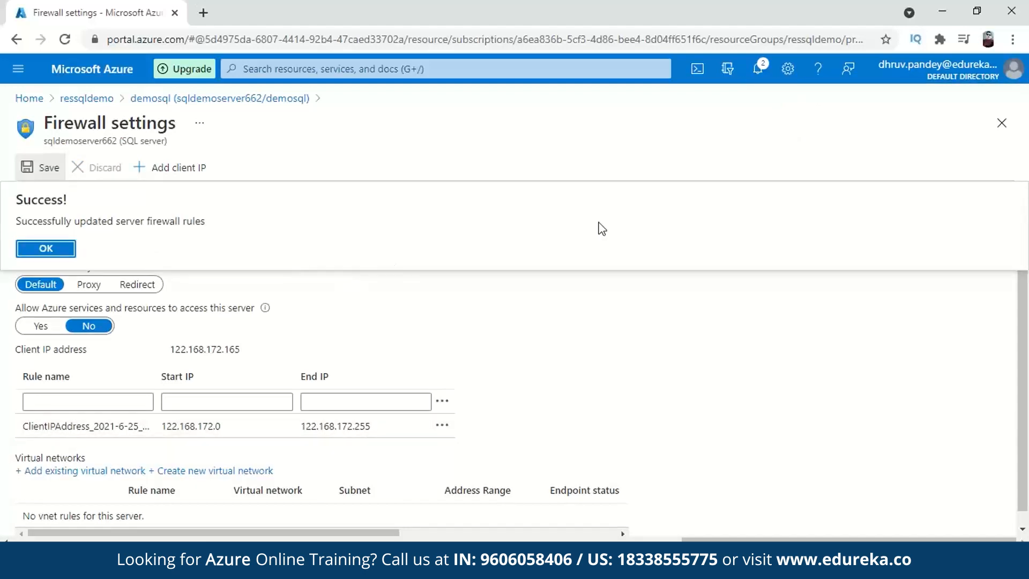
pyautogui.click(135, 100)
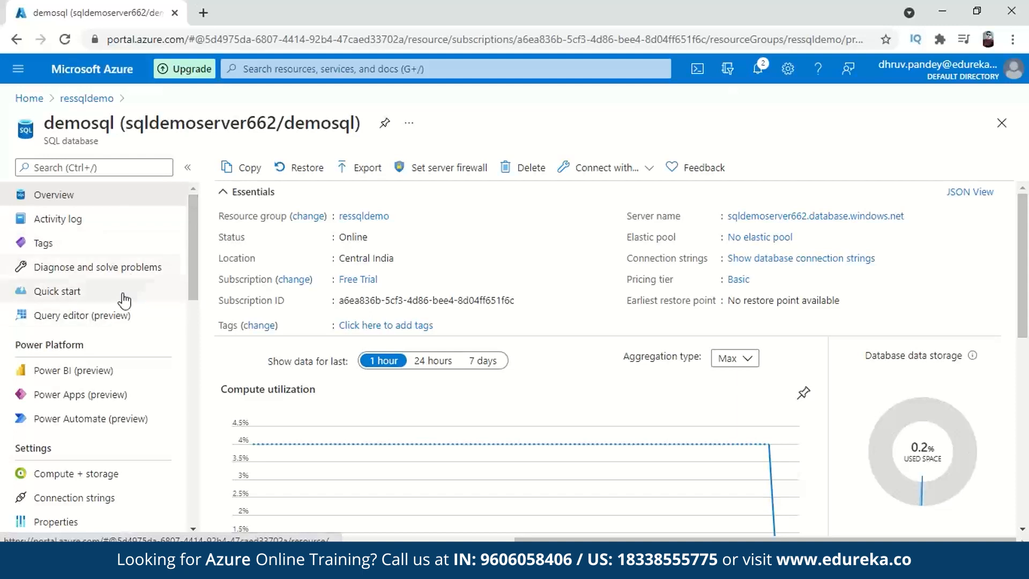
# - View the query editor, then leave it unsaved for the Compute + storage page
pyautogui.click(112, 317)
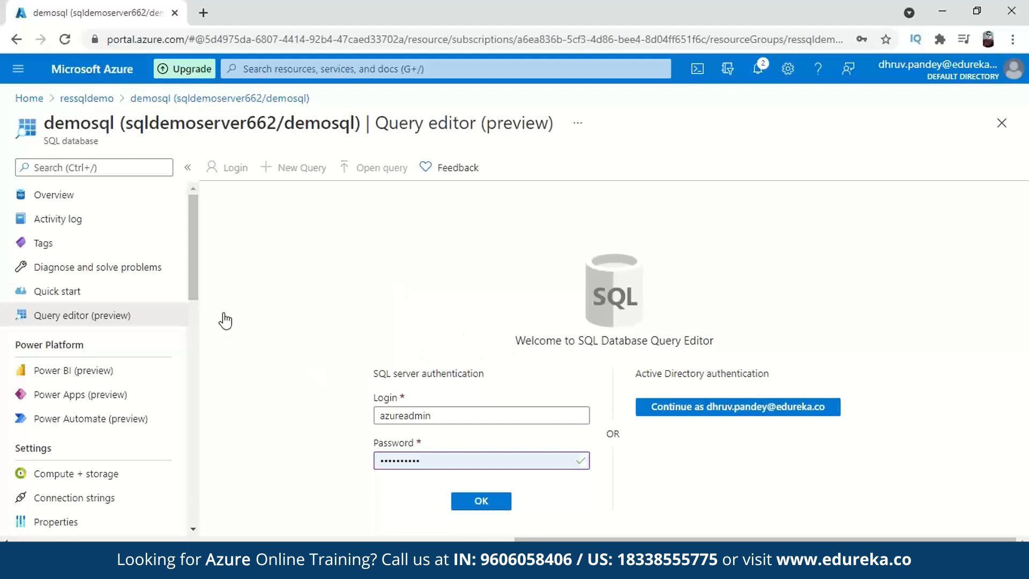
pyautogui.scroll(-4, 131, 328)
pyautogui.click(105, 258)
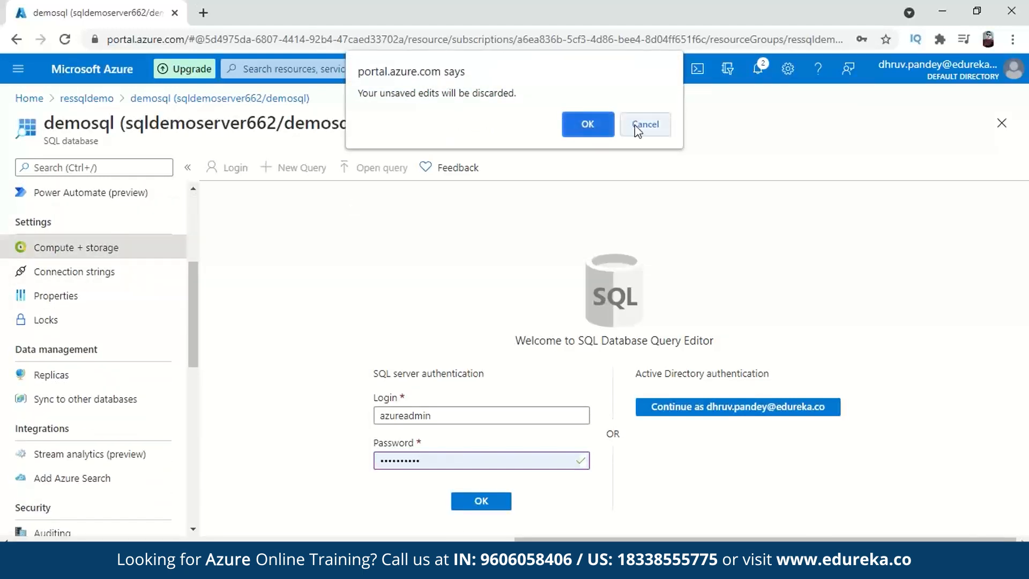
pyautogui.click(586, 122)
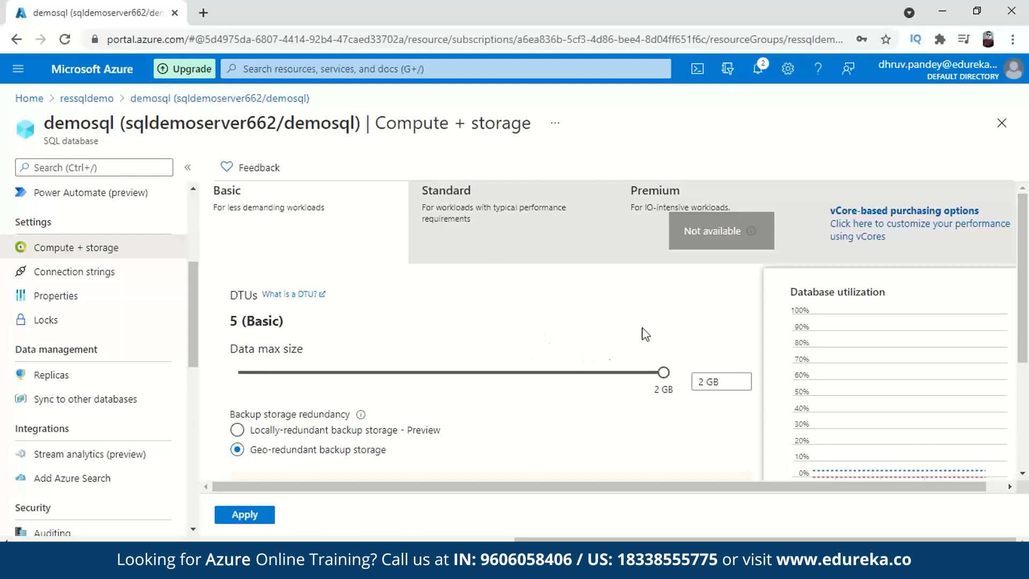
# - Compare vCore and DTU tiers, then go to Connection strings, discarding unsaved edits
pyautogui.click(837, 236)
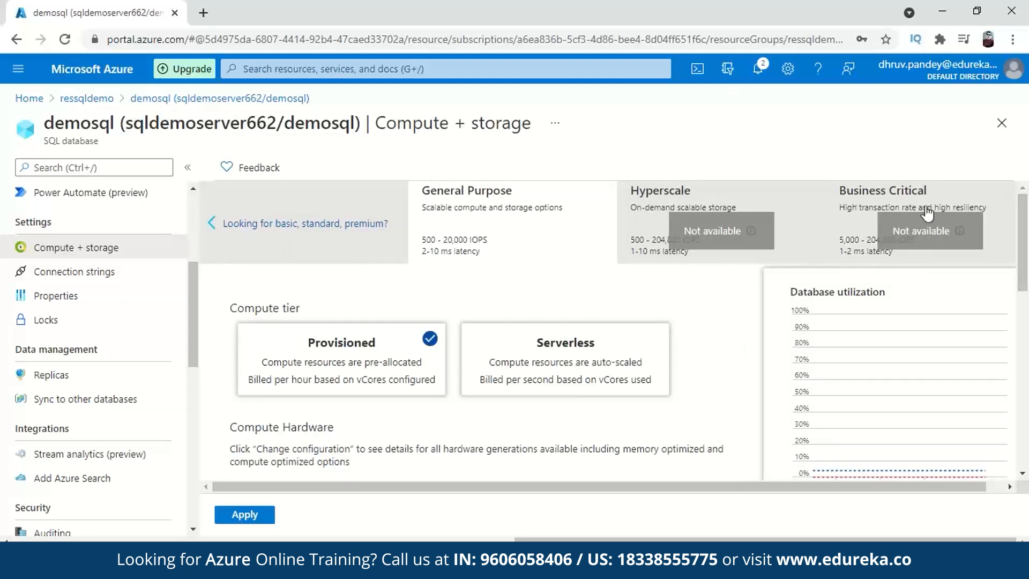
pyautogui.click(298, 226)
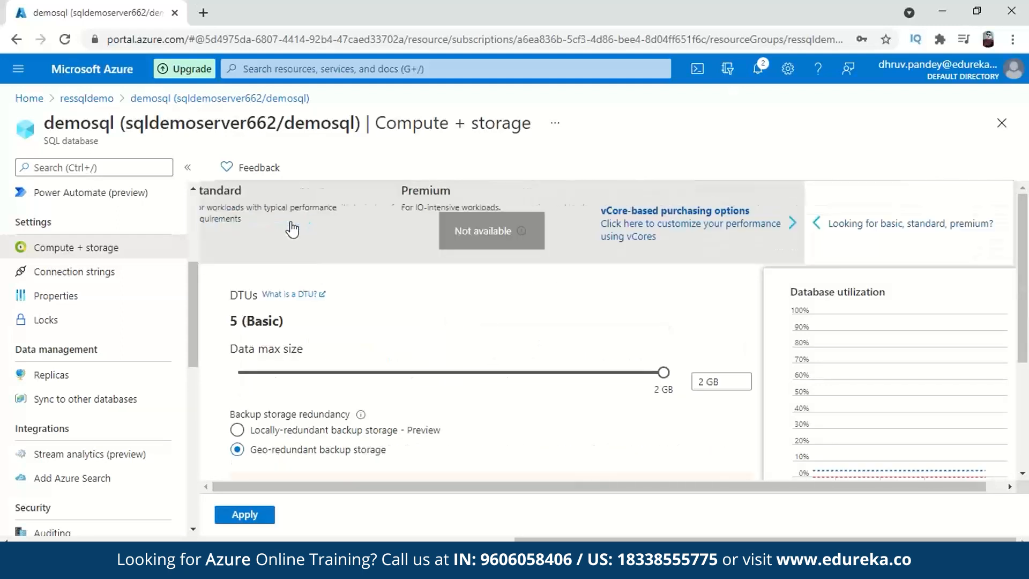
pyautogui.click(117, 272)
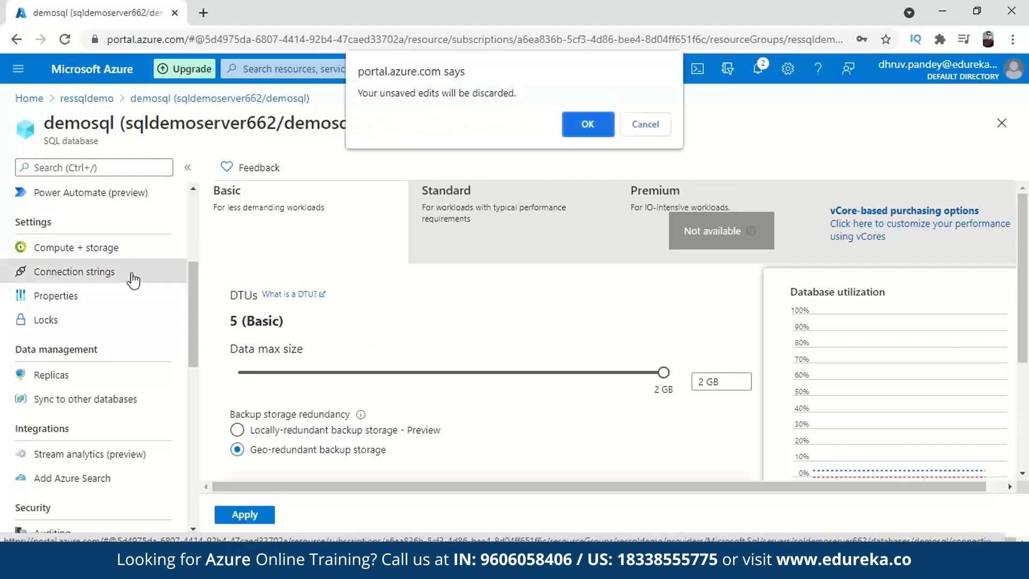
pyautogui.click(586, 121)
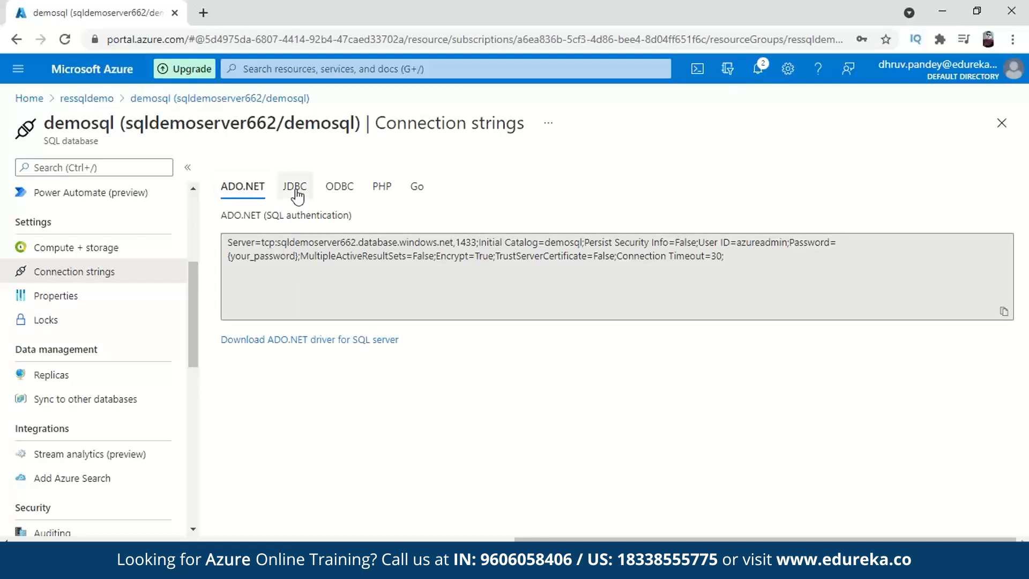
# - Review demosql's JDBC, ODBC, PHP, Go and ADO.NET connection strings
pyautogui.click(297, 196)
pyautogui.click(338, 197)
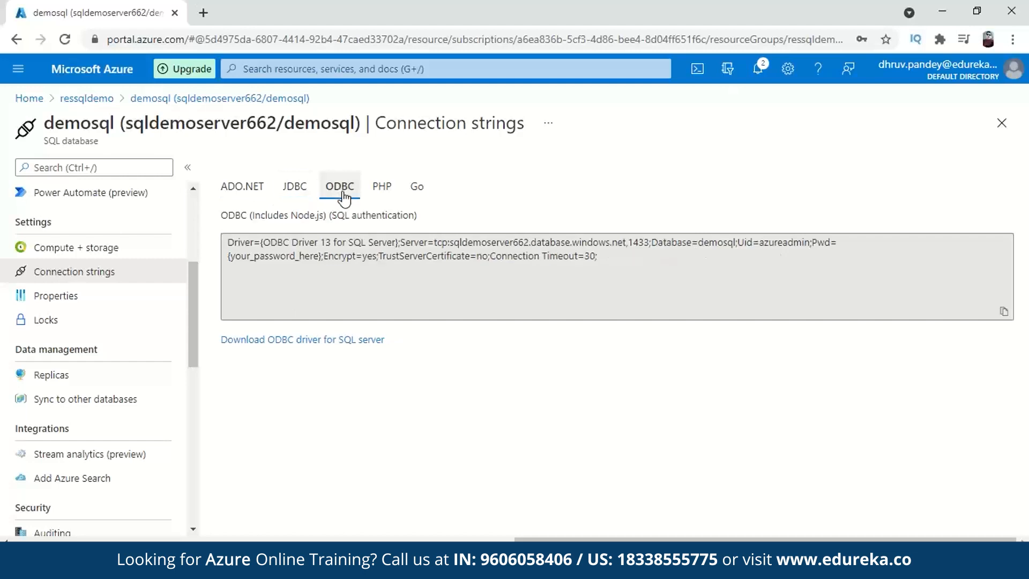
pyautogui.click(380, 197)
pyautogui.click(416, 194)
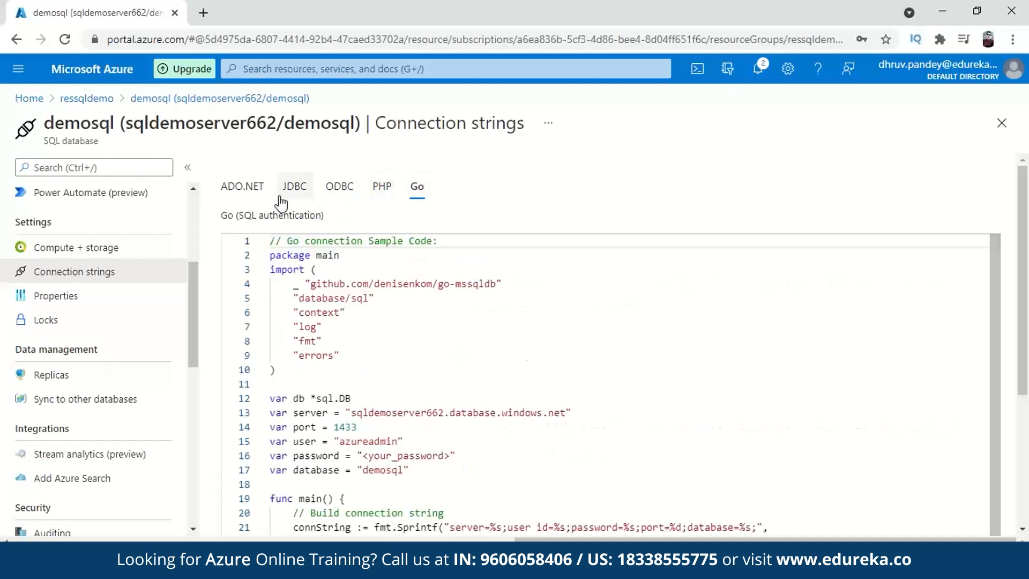
pyautogui.click(251, 198)
# - Look over the Sync to other databases and Add Azure Search pages, then return to Overview
pyautogui.scroll(-2, 114, 323)
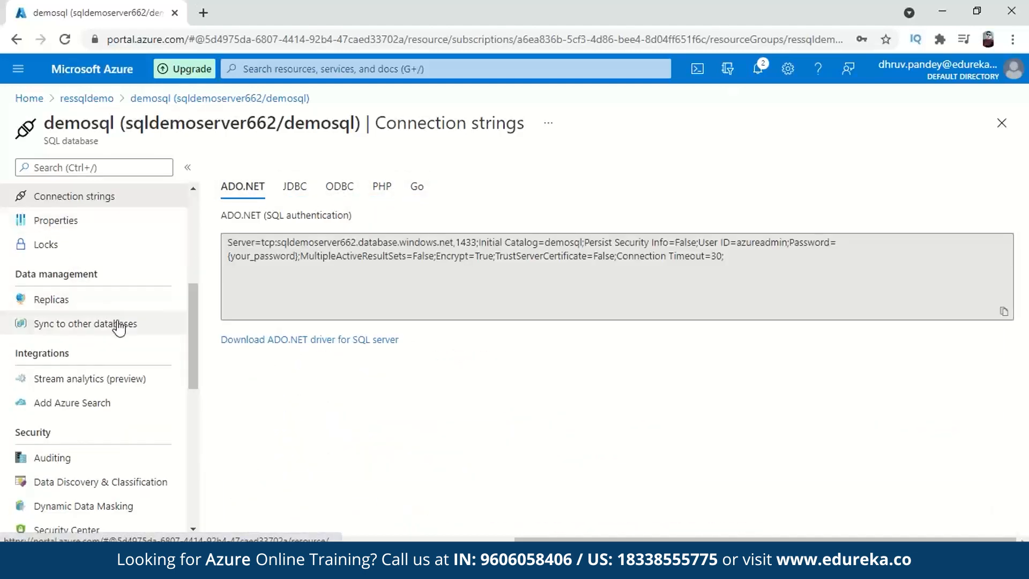
pyautogui.click(119, 327)
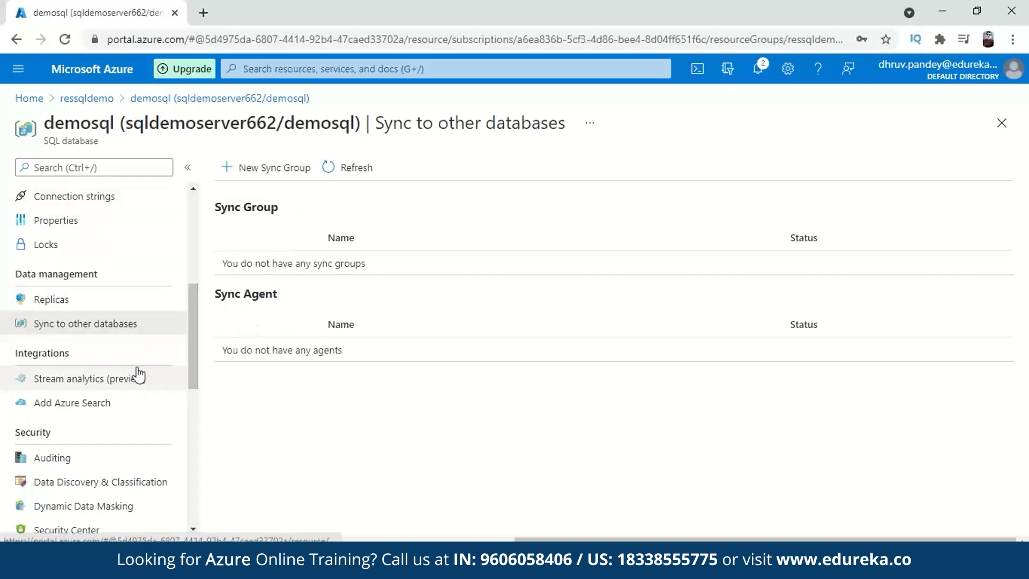
pyautogui.scroll(-1, 107, 327)
pyautogui.click(106, 328)
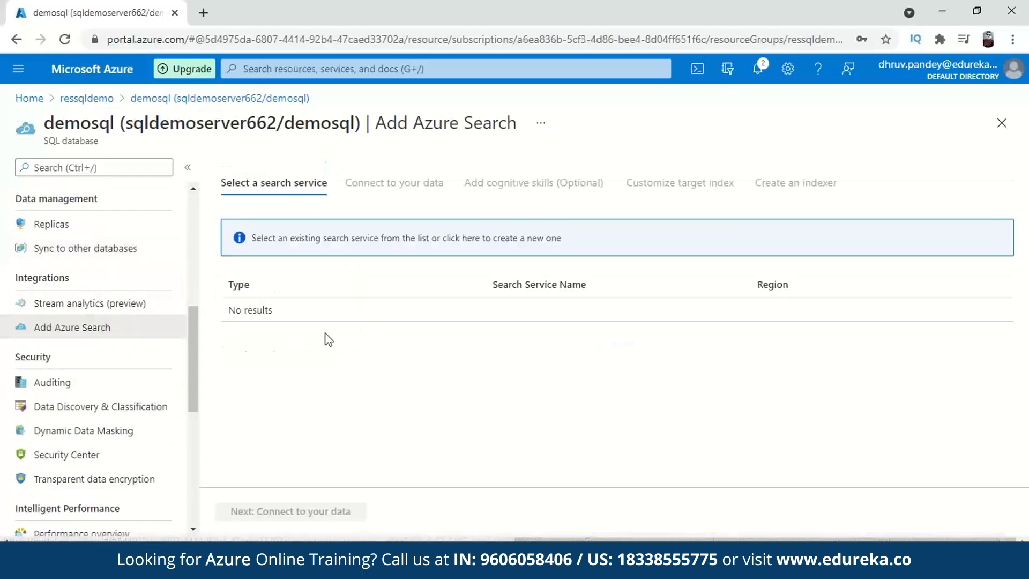
pyautogui.scroll(-1, 81, 369)
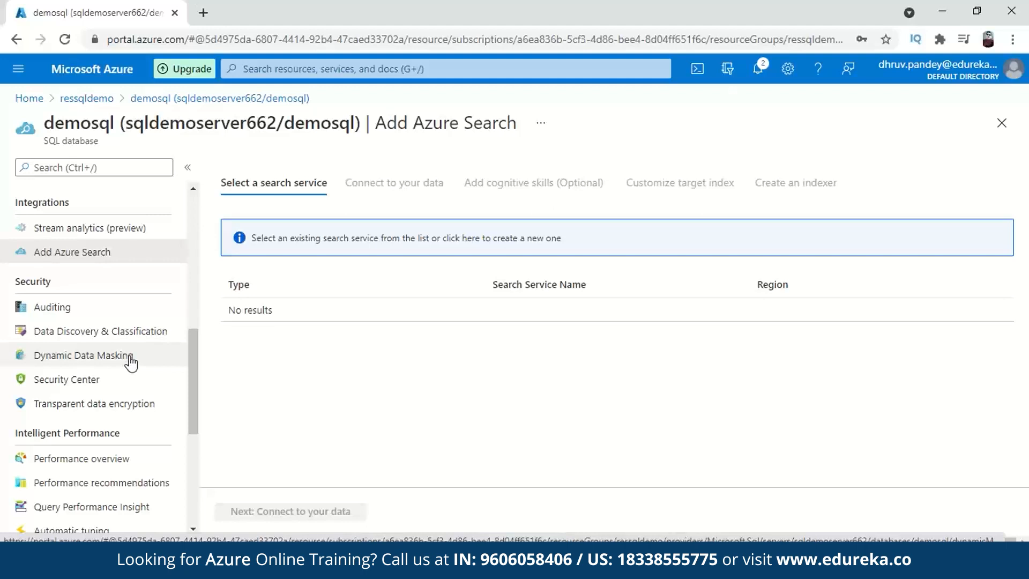
pyautogui.scroll(10, 101, 382)
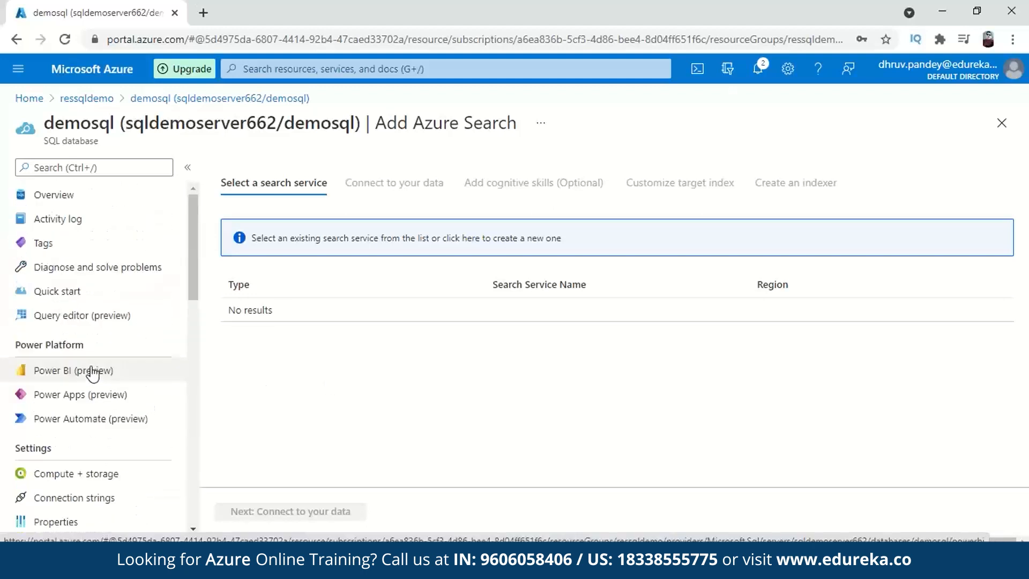
pyautogui.click(77, 203)
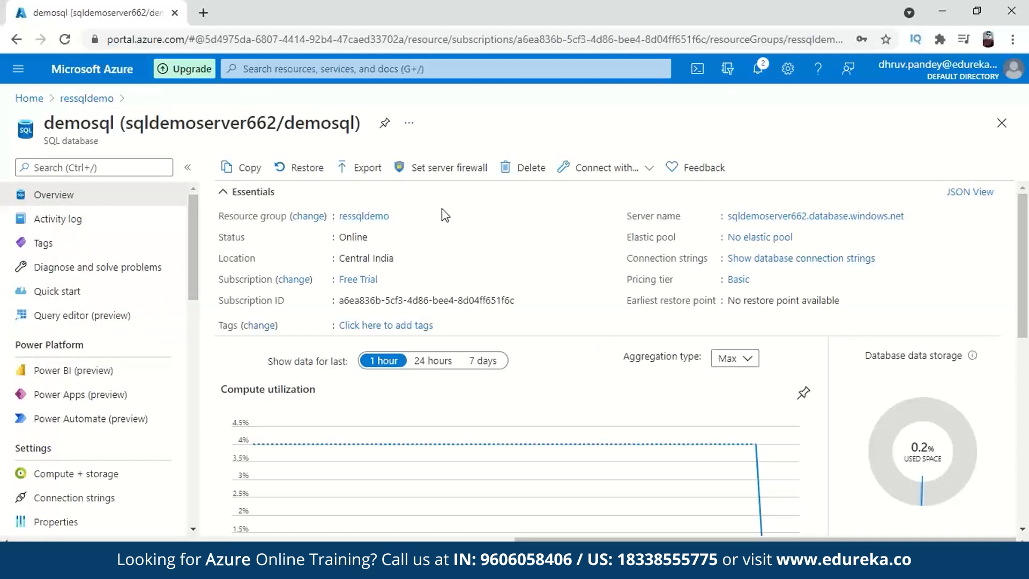
# - Search Google for 'mangaement sql' in a new tab and open the SSMS download page
pyautogui.click(212, 15)
pyautogui.write('mangaem')
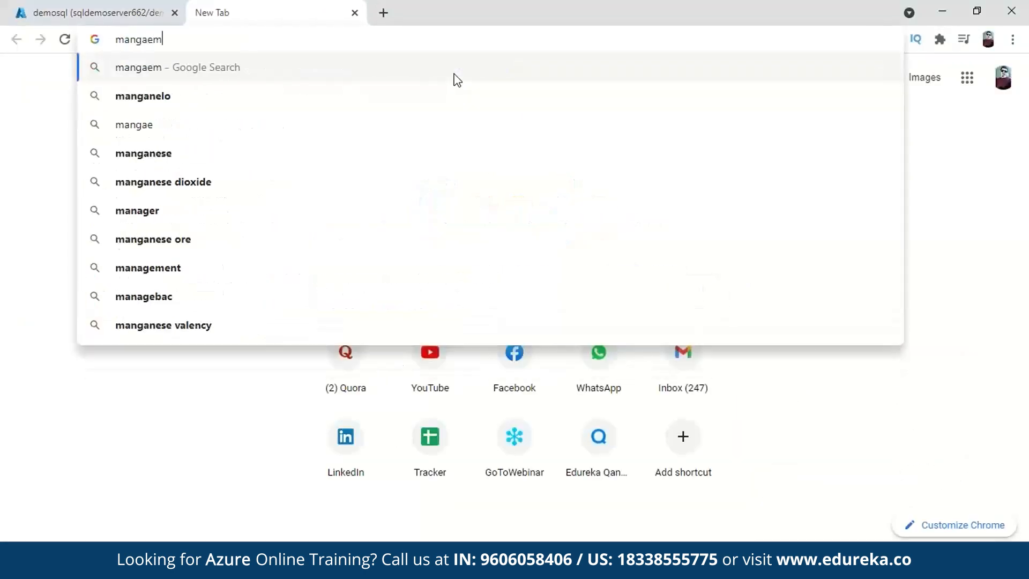
pyautogui.write('ent sql')
pyautogui.click(433, 99)
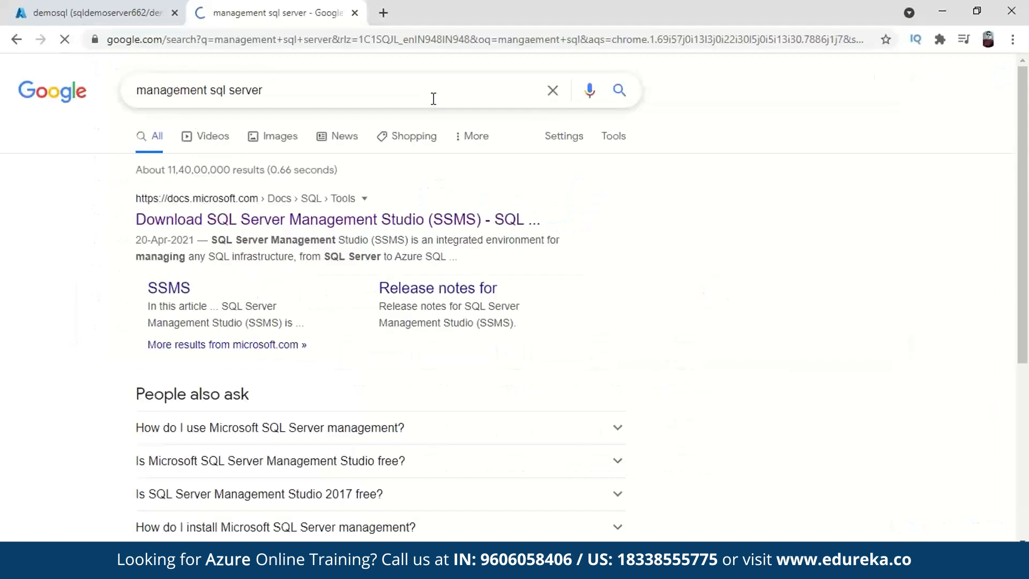
pyautogui.click(404, 220)
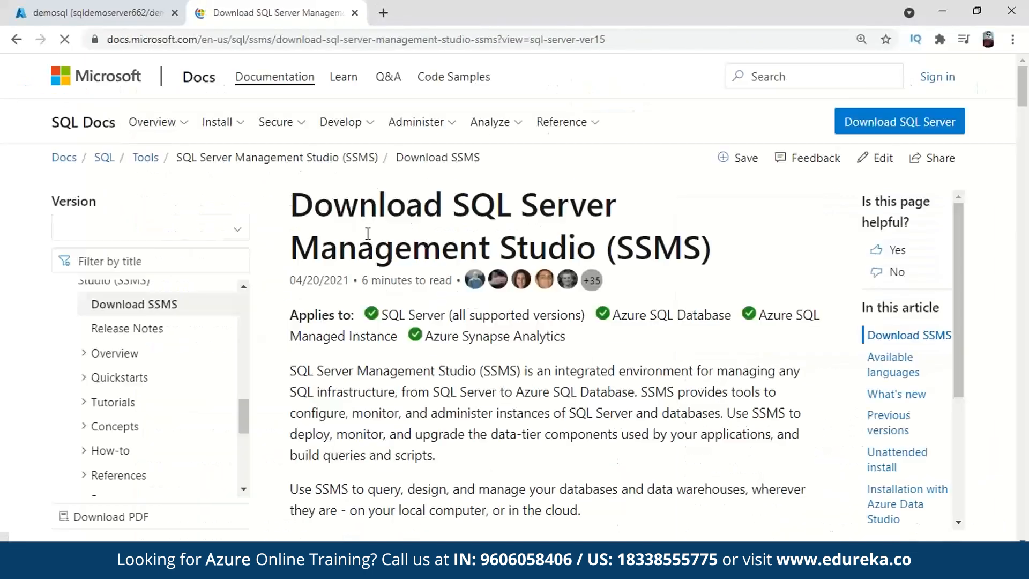
pyautogui.scroll(-5, 368, 234)
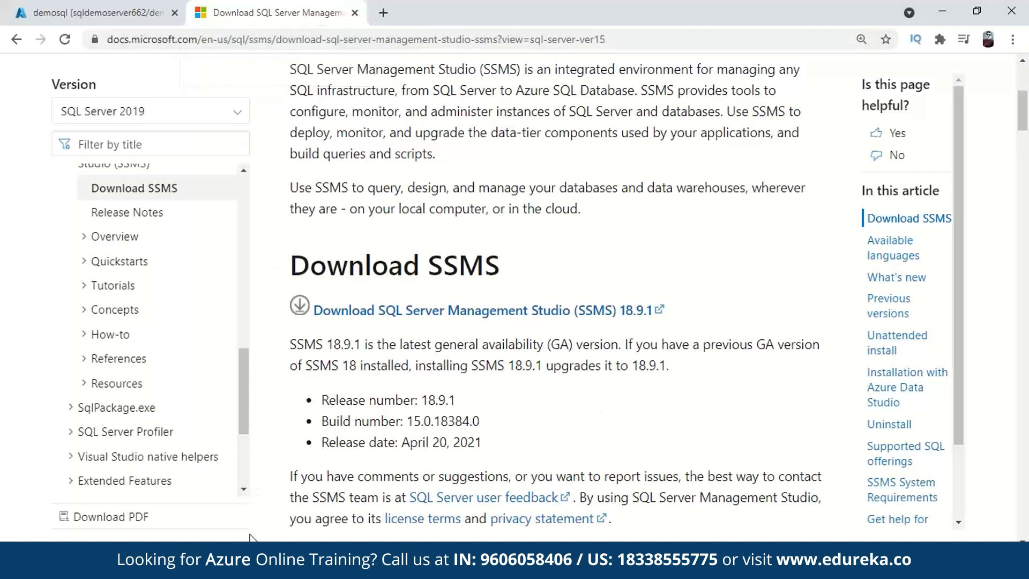
# - Launch SQL Server Management Studio from the Start menu's Recently added list
pyautogui.click(248, 560)
pyautogui.click(719, 376)
pyautogui.click(19, 561)
pyautogui.click(108, 195)
pyautogui.click(120, 196)
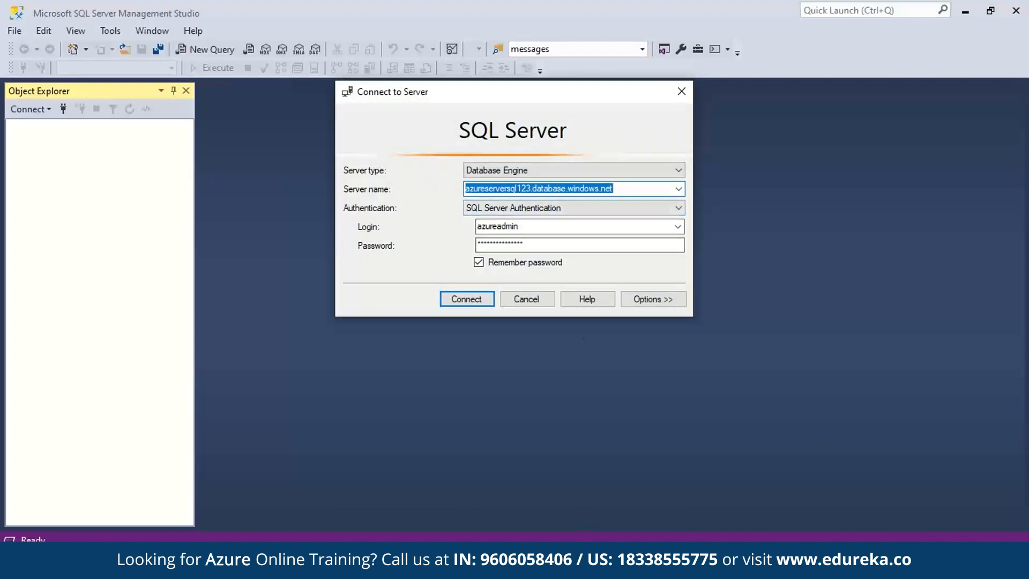
# - Copy the demosql server name from its overview in the ressqldemo resource group
pyautogui.click(573, 567)
pyautogui.click(654, 501)
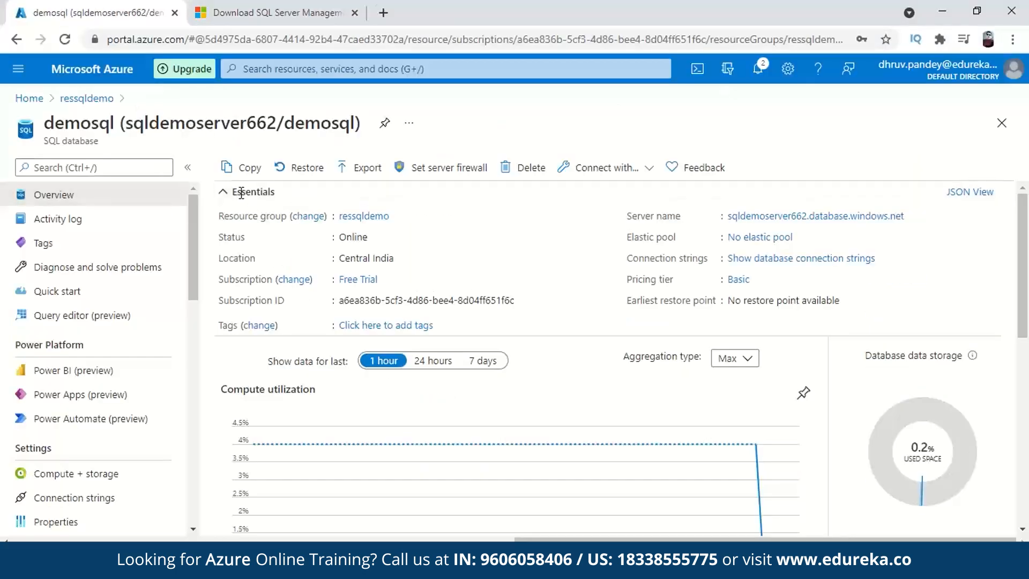
pyautogui.click(86, 98)
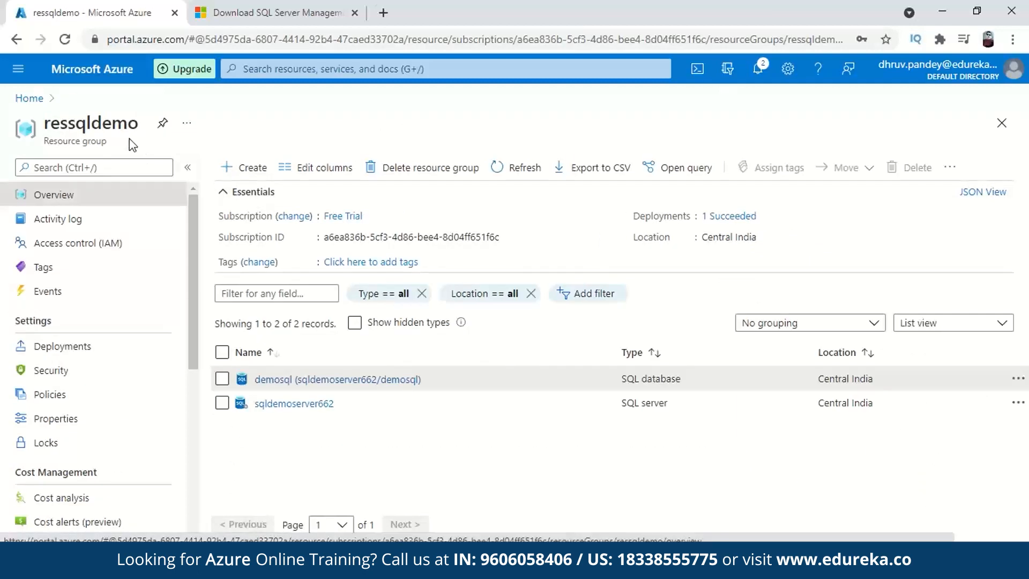
pyautogui.click(347, 381)
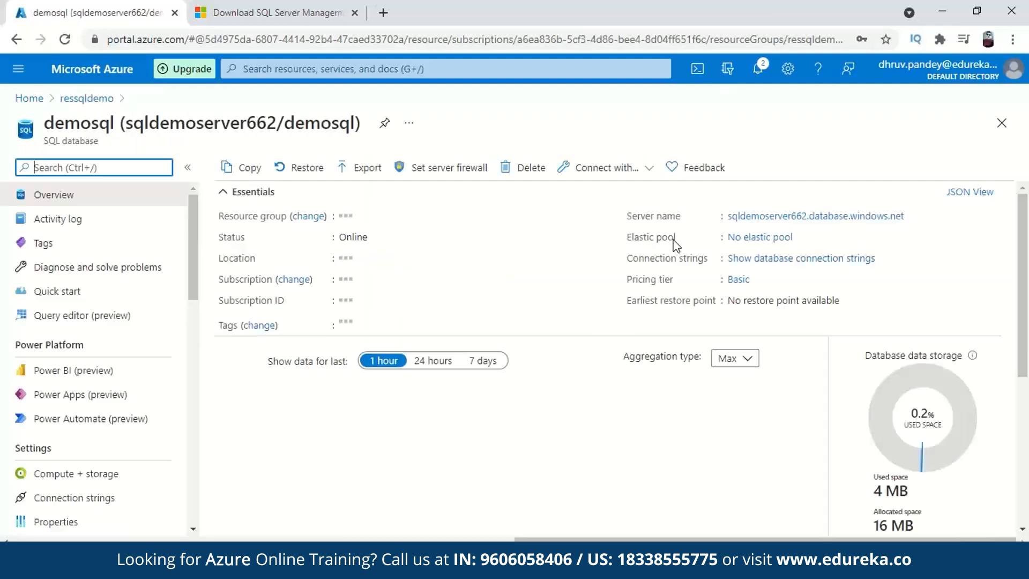
pyautogui.click(913, 216)
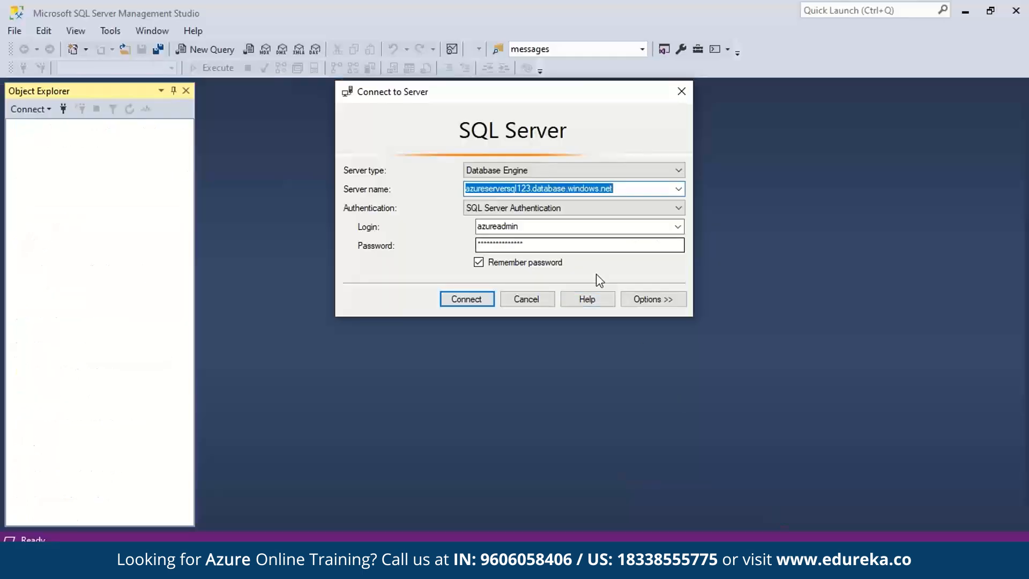
# - Connect SSMS to sqldemoserver662.database.windows.net using SQL Server Authentication
pyautogui.click(620, 192)
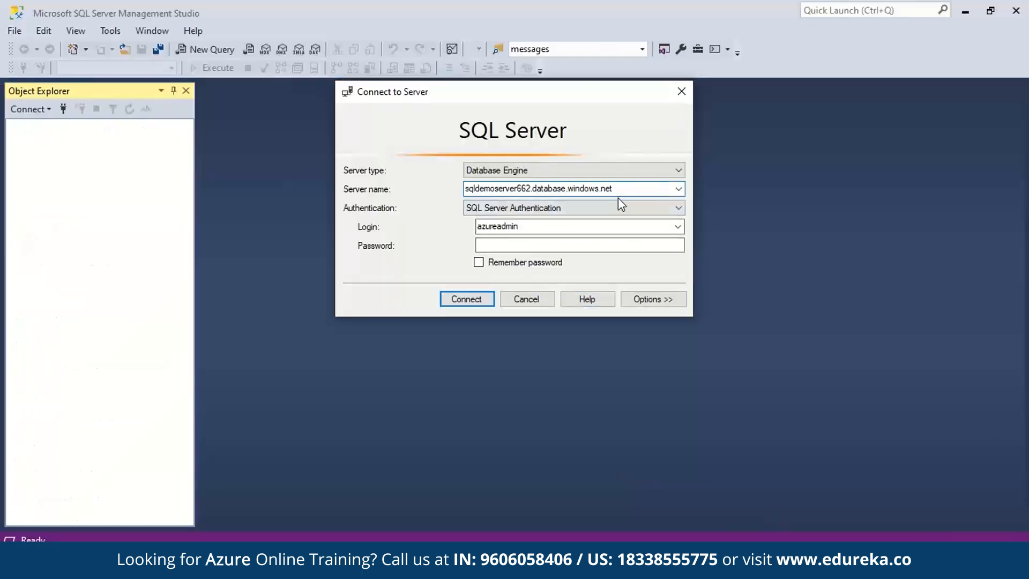
pyautogui.click(542, 208)
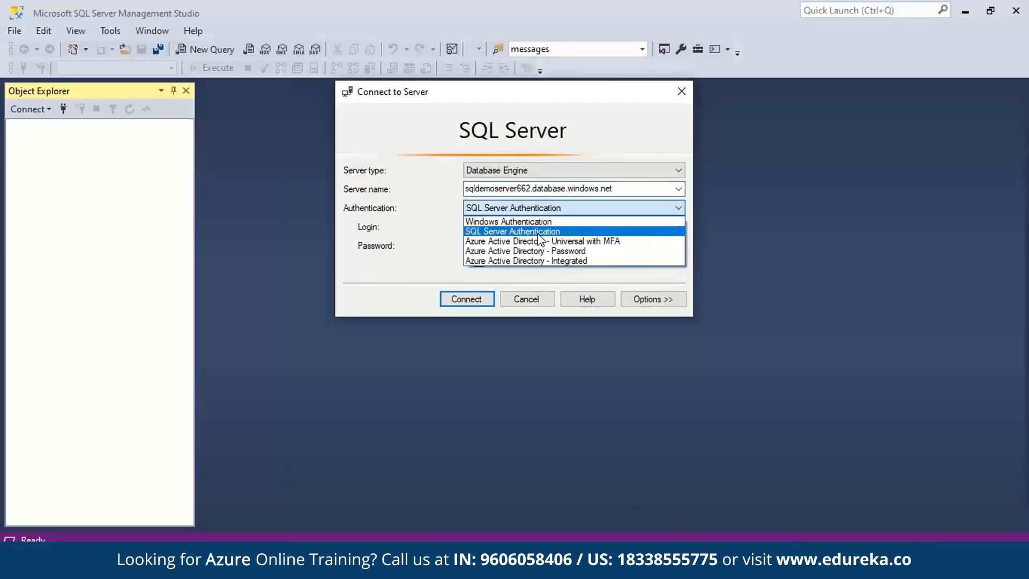
pyautogui.click(539, 235)
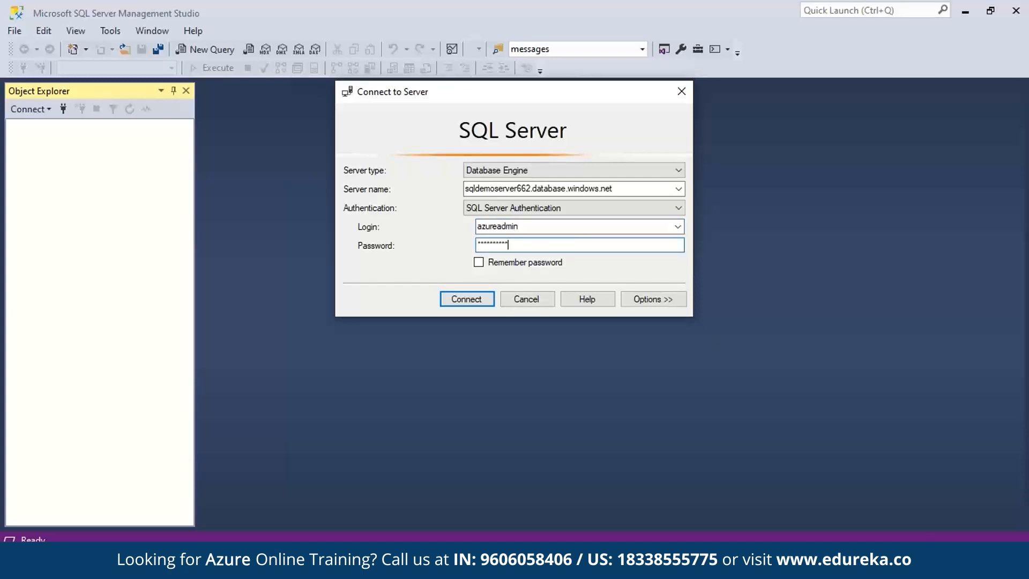
pyautogui.click(475, 301)
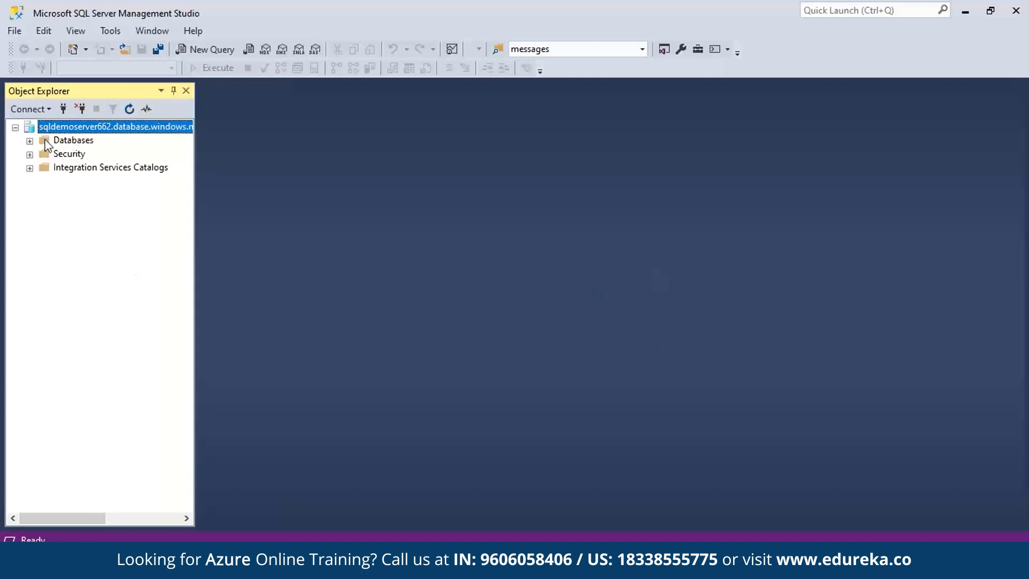
# - Expand Databases and demosql, then start a new query
pyautogui.click(30, 141)
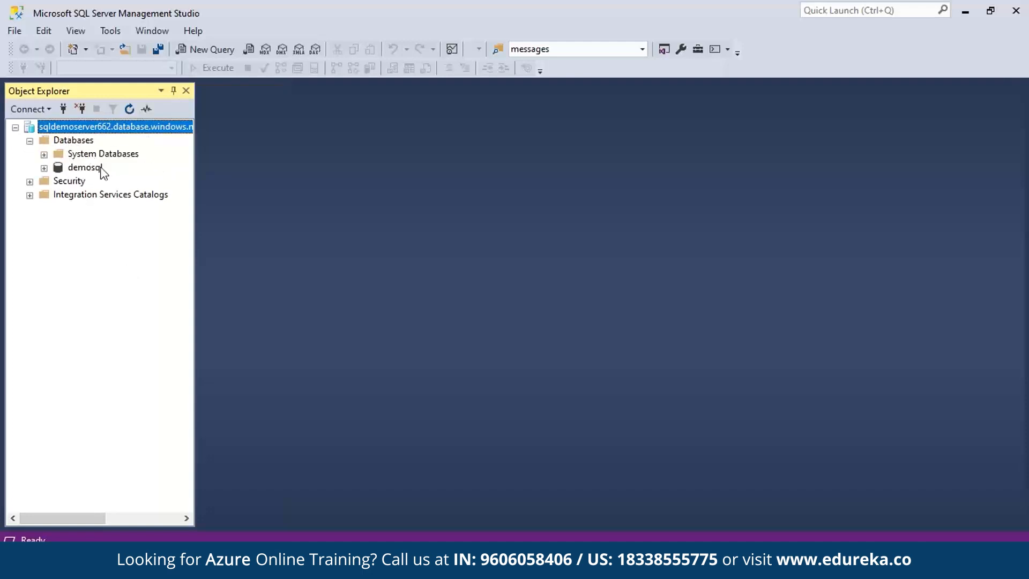
pyautogui.doubleClick(92, 168)
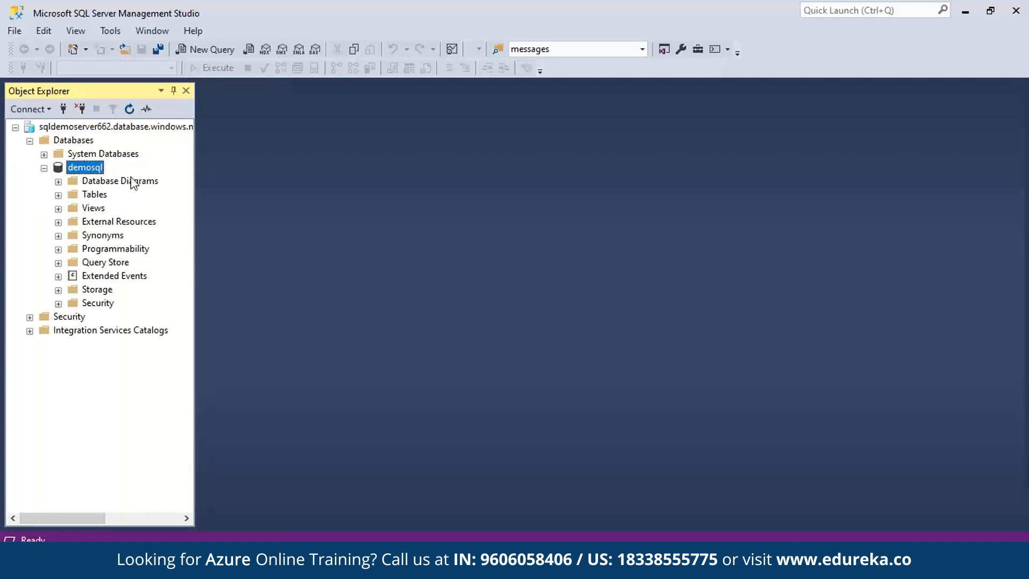
pyautogui.click(209, 49)
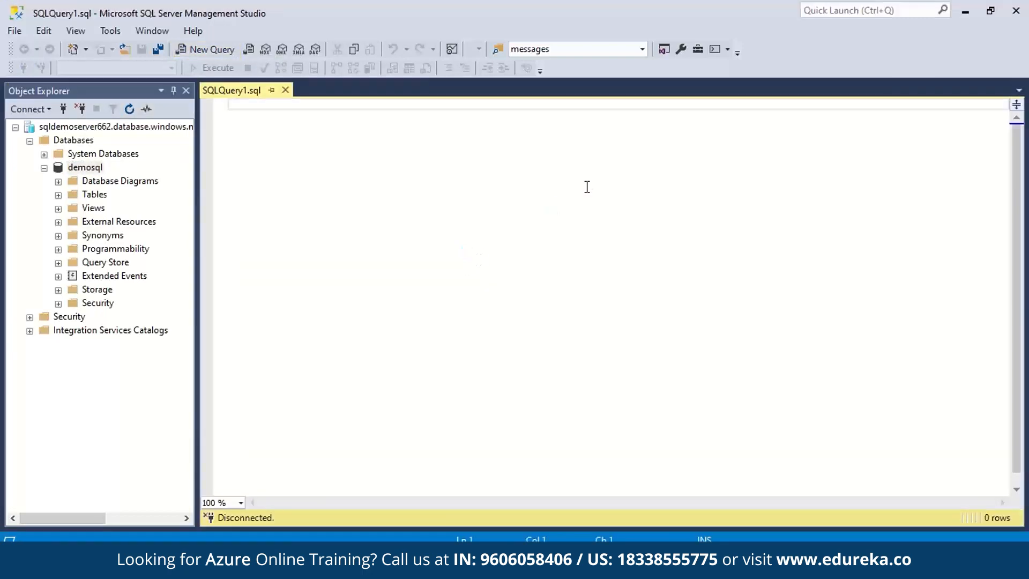
# - Write CREATE TABLE Persons with a FirstName varchar(255) column checking length greater than 3
pyautogui.write('CREATE TABLE')
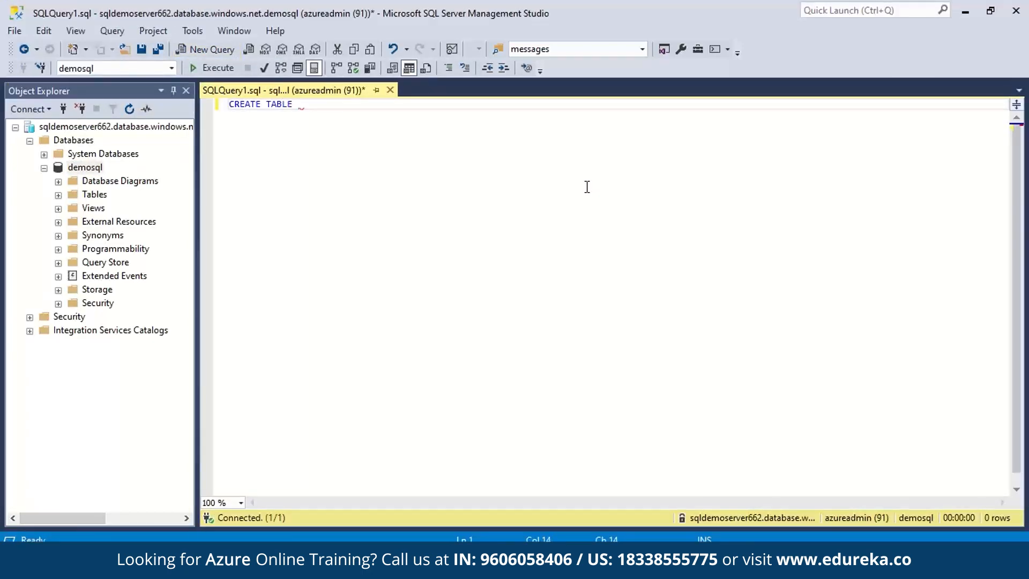
pyautogui.write(' Persons (     FirstName varchar(255) CHECK (len(FirstName) ')
pyautogui.write('> 3 AND len(FirstName) <50),')
pyautogui.click(345, 104)
pyautogui.press('Return')
pyautogui.press('Tab')
pyautogui.click(700, 123)
# - Add LastName varchar(255) and Age int CHECK (Age<=130) columns, execute, and expand Tables
pyautogui.press('Return')
pyautogui.write('LastName varchar(255),')
pyautogui.press('Return')
pyautogui.write('Age int CHECK (Age<=130)')
pyautogui.press('Return')
pyautogui.write(');')
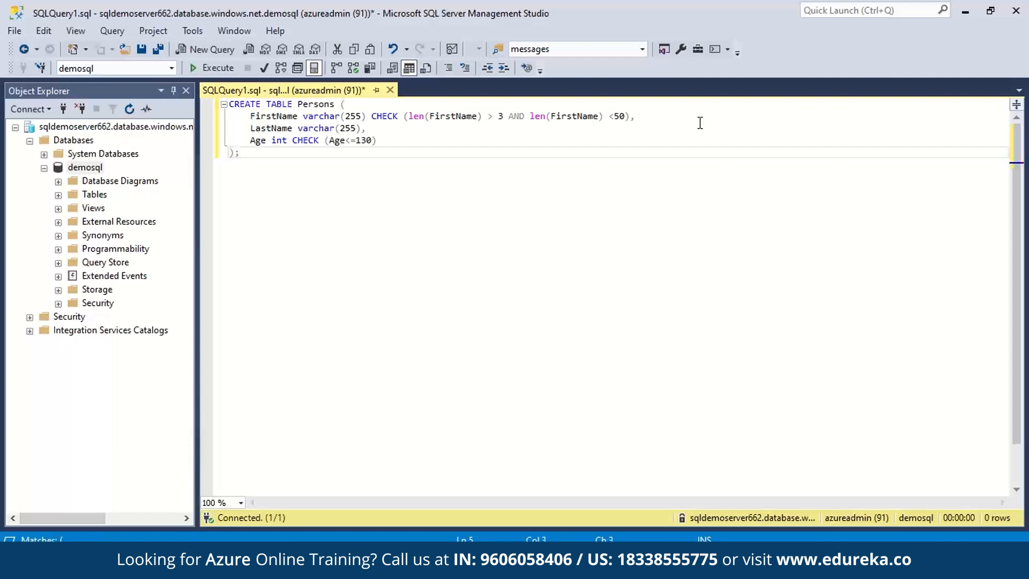
pyautogui.click(209, 67)
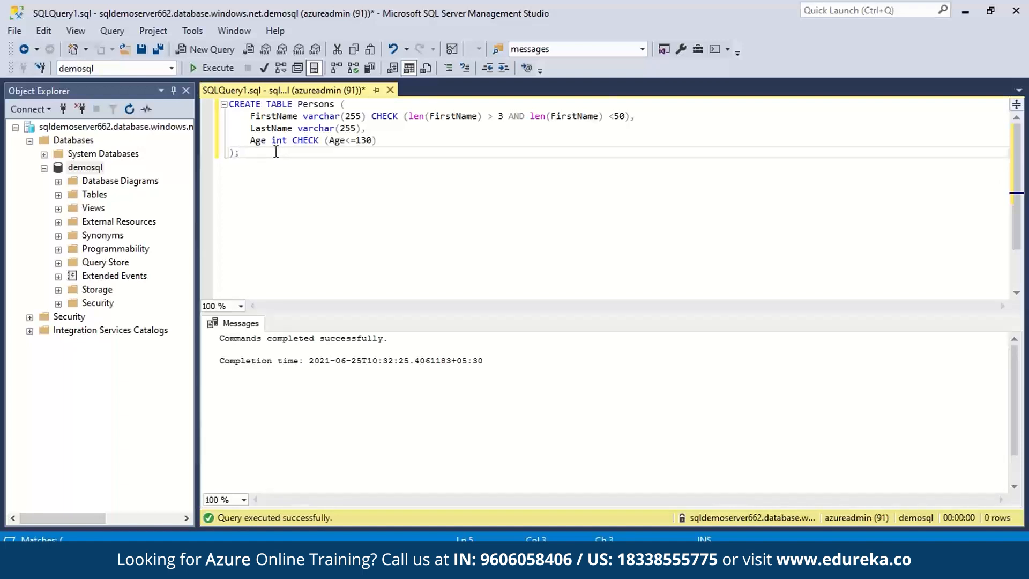
pyautogui.click(58, 195)
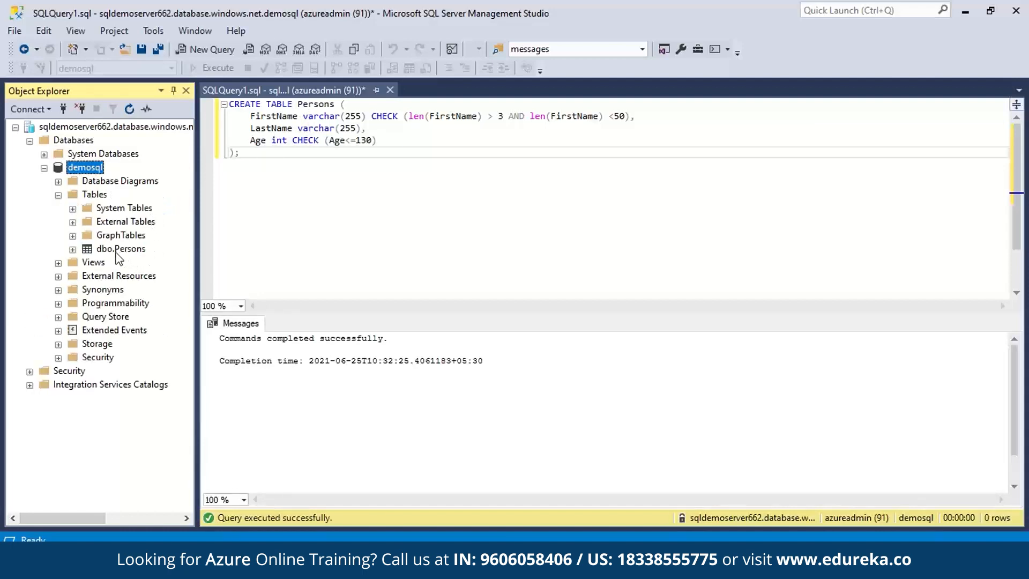
# - Replace the query with an INSERT of a person's first name, last name and age 25
pyautogui.moveTo(377, 156); pyautogui.dragTo(181, 96)
pyautogui.write('INSERT INTO Persos (FirstName, LastName, Age)')
pyautogui.press('Return')
pyautogui.write('Values (D')
pyautogui.press('BackSpace')
pyautogui.write('5);')
# - Add SELECT * FROM Persons, run it, correct 'Persos' to 'Persons', and rerun
pyautogui.press('Return')
pyautogui.press('Return')
pyautogui.write('SELECT * FROM Persons;')
pyautogui.click(214, 67)
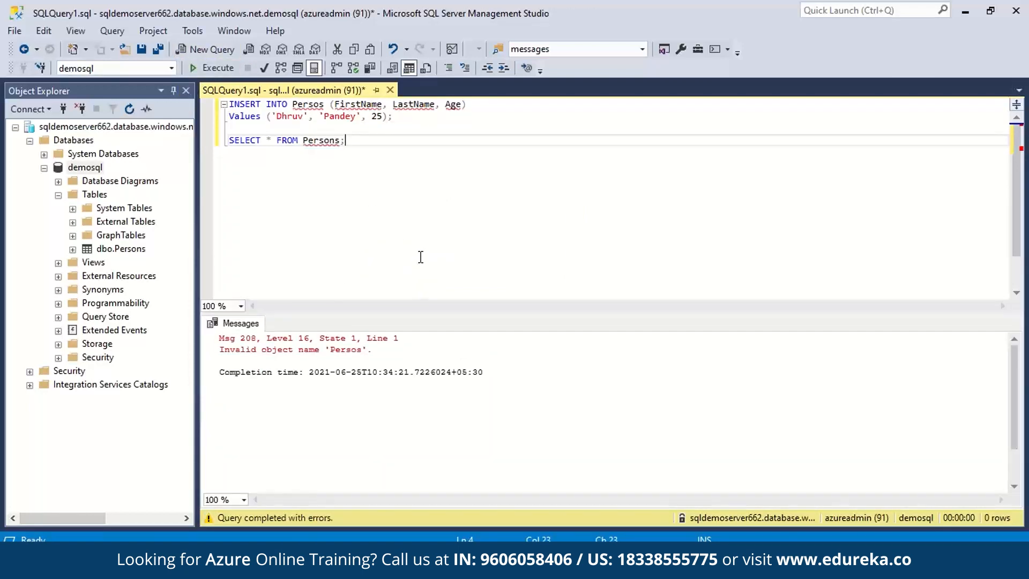
pyautogui.click(324, 109)
pyautogui.write('n')
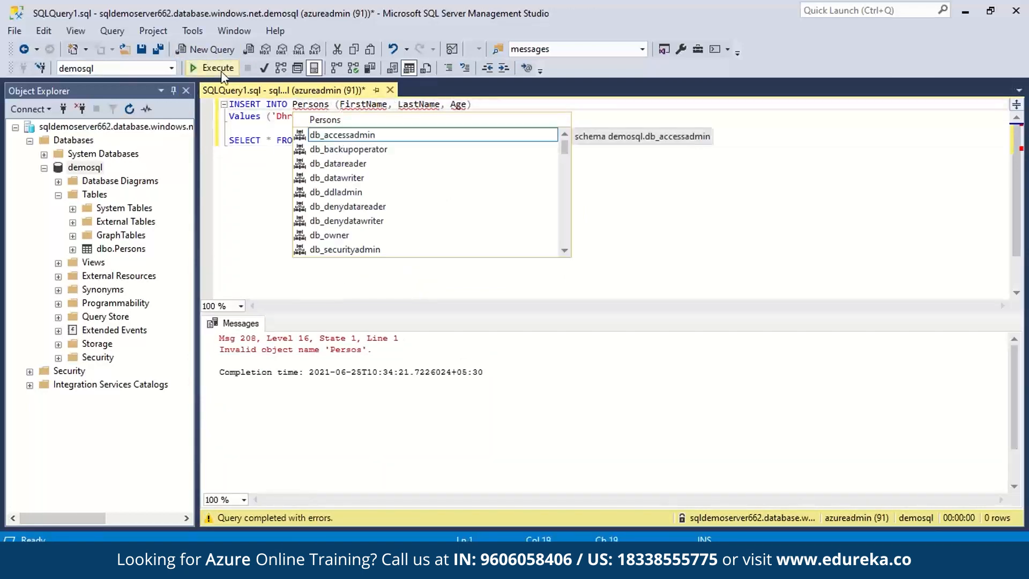
pyautogui.click(218, 68)
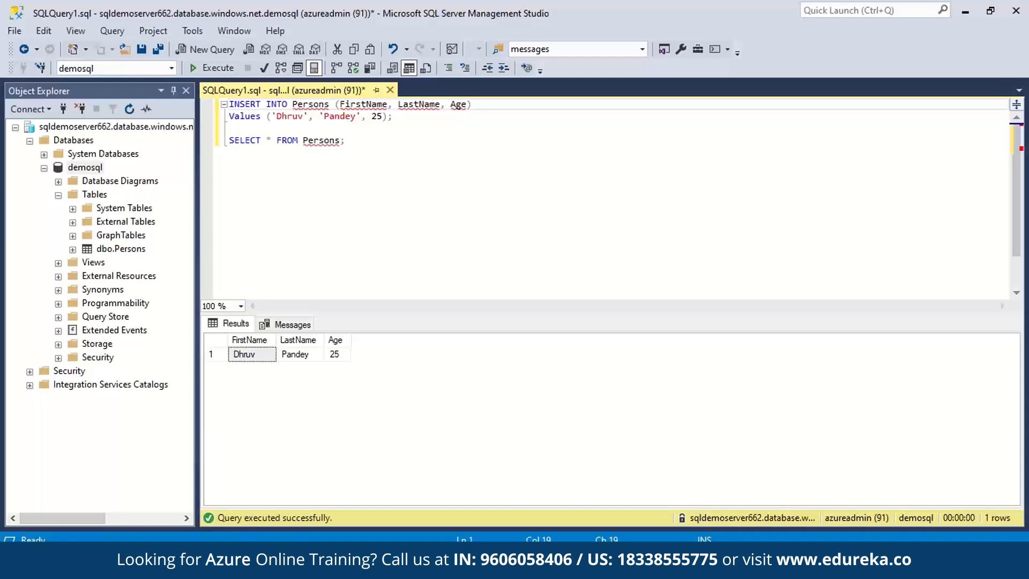
# - Launch Azure Data Studio and start a new server connection
pyautogui.press('super')
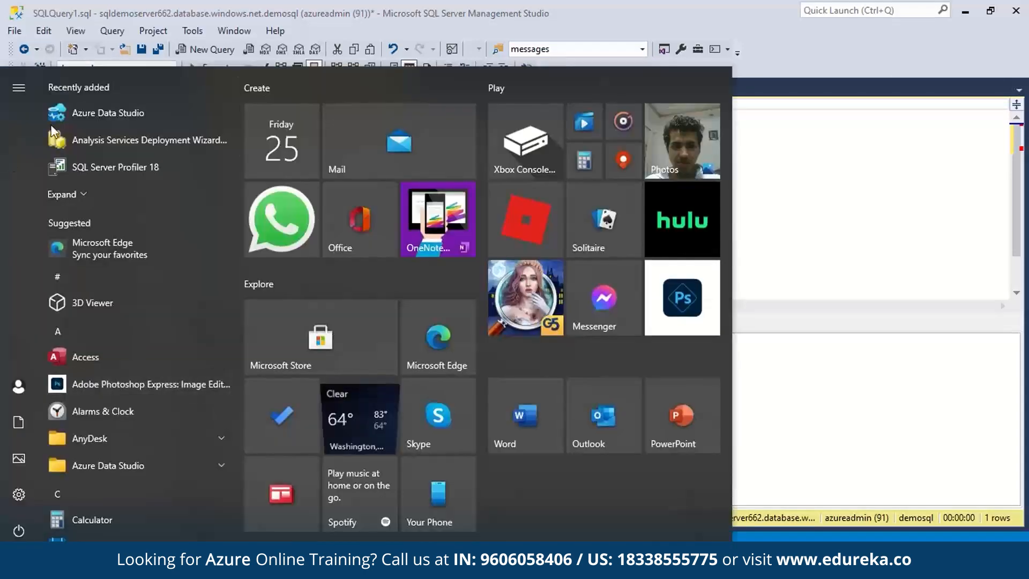
pyautogui.click(85, 120)
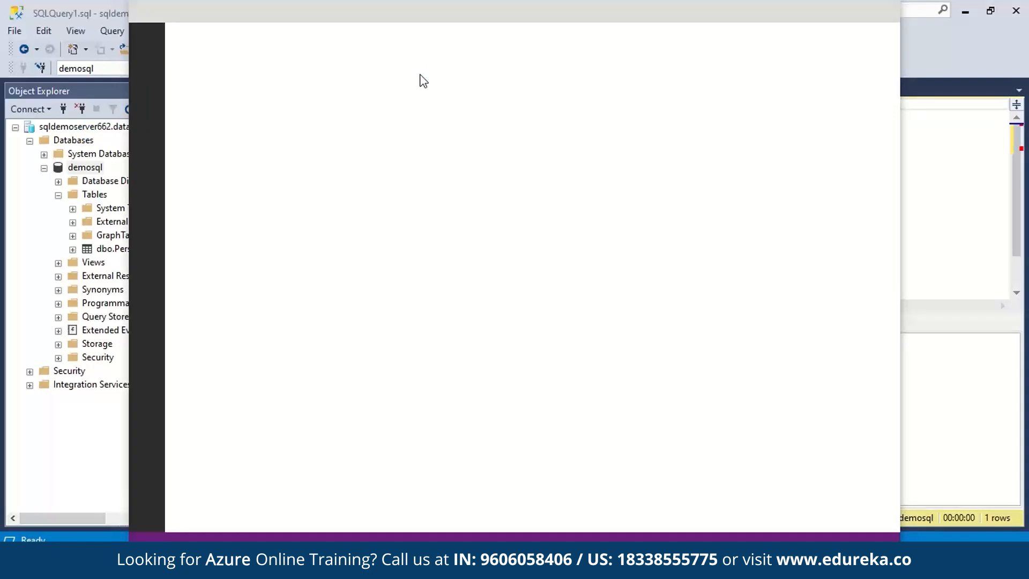
pyautogui.click(265, 101)
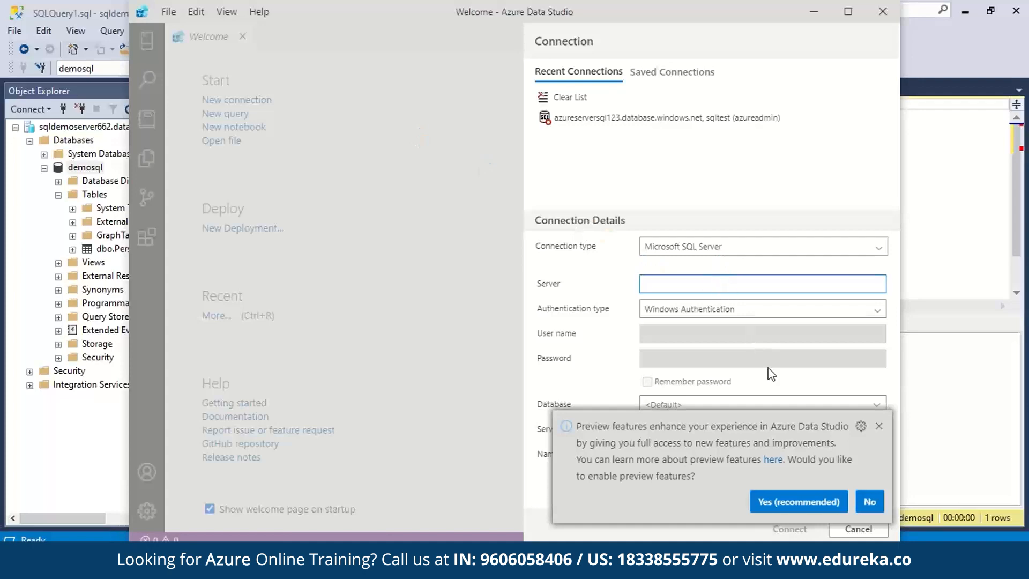
pyautogui.click(880, 425)
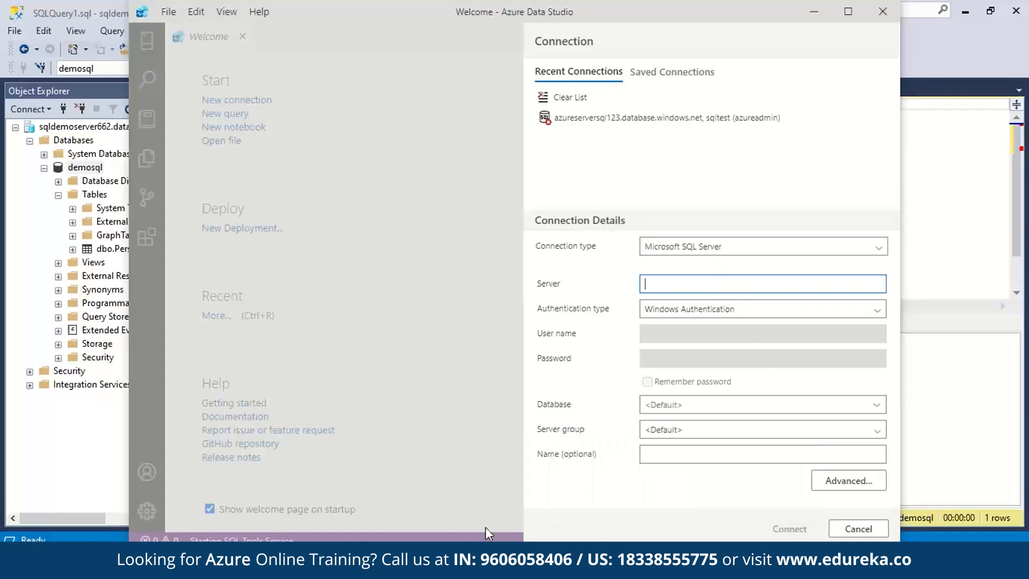
# - Copy the server name from the demosql portal page into the connection's Server field
pyautogui.moveTo(577, 568)
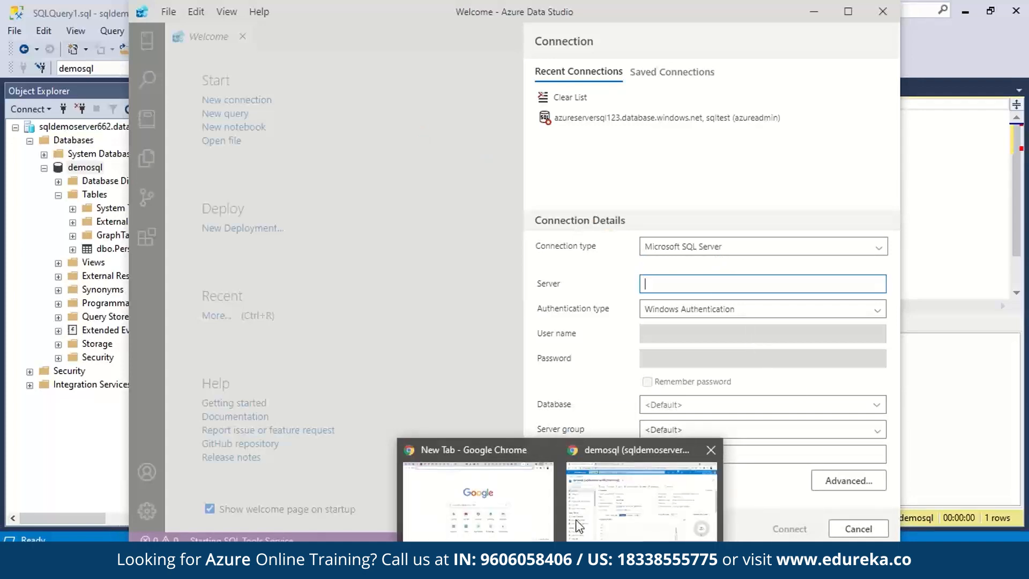
pyautogui.click(648, 483)
pyautogui.click(913, 215)
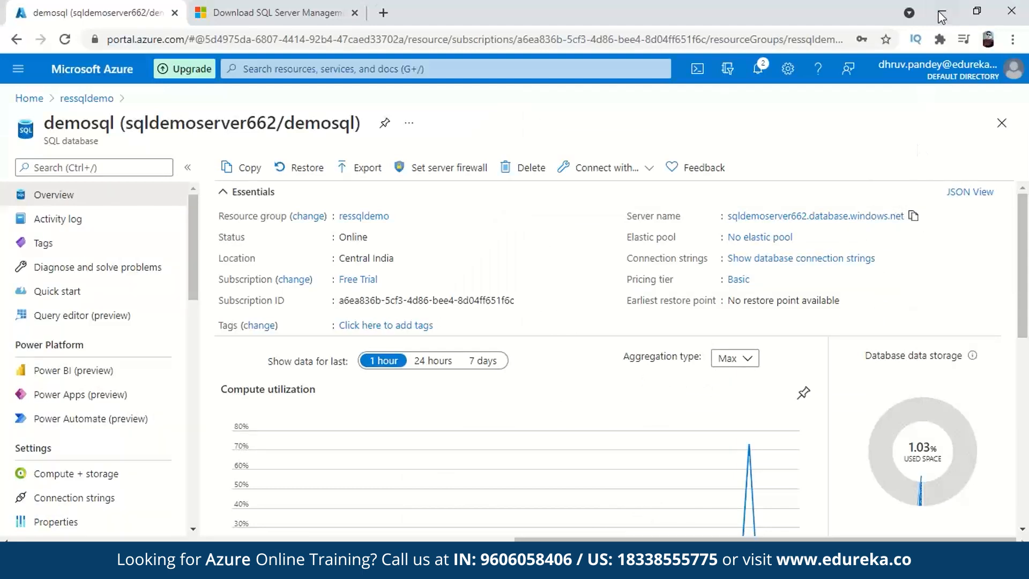
pyautogui.hotkey('alt', 'Tab')
pyautogui.hotkey('ctrl', 'v')
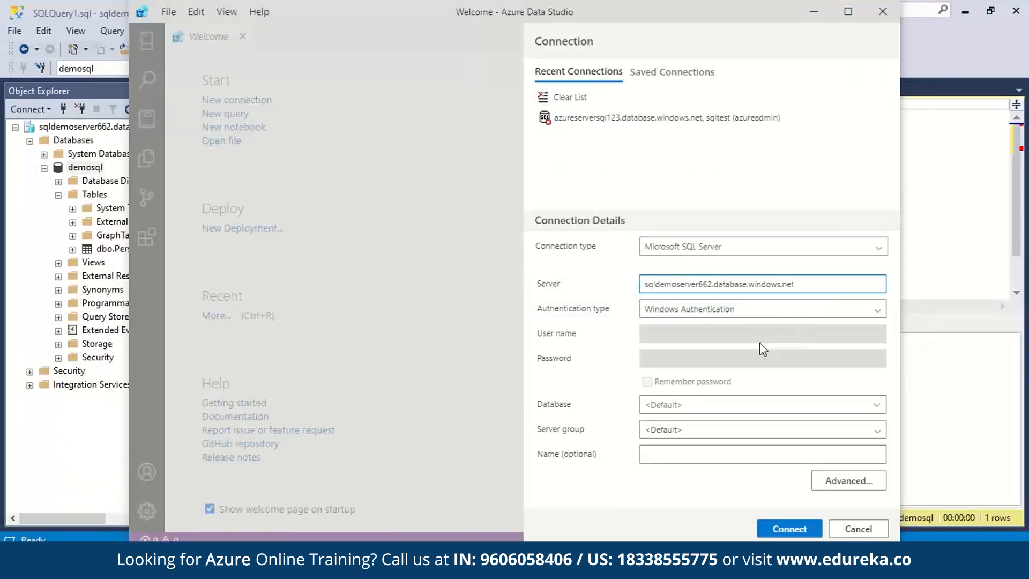
# - Set SQL Login authentication with the admin user name and a remembered password
pyautogui.click(729, 315)
pyautogui.click(730, 328)
pyautogui.click(728, 332)
pyautogui.write('azureadmin')
pyautogui.press('Tab')
pyautogui.click(648, 382)
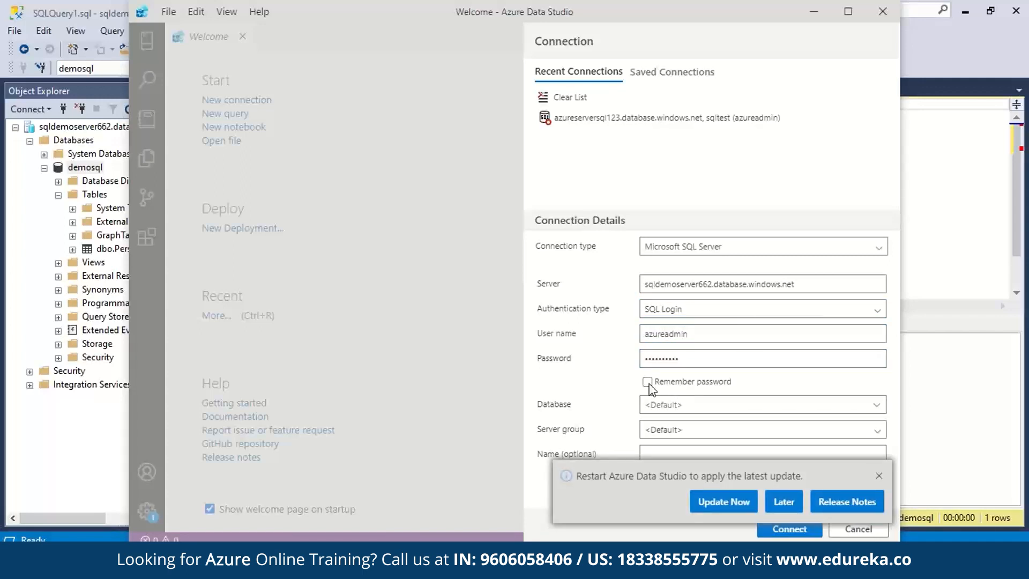
# - Select the demosql database and connect
pyautogui.click(881, 476)
pyautogui.click(695, 402)
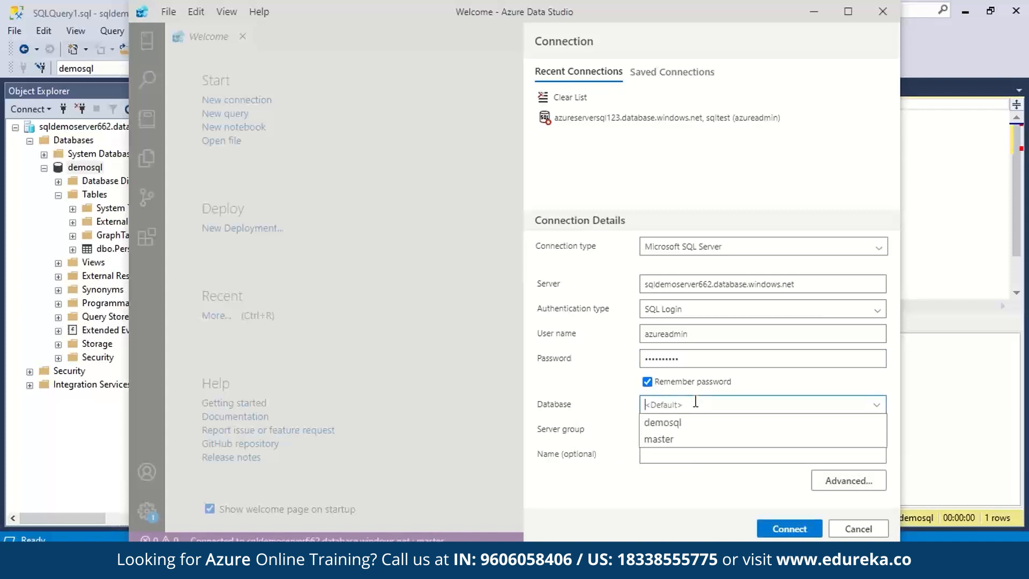
pyautogui.click(561, 563)
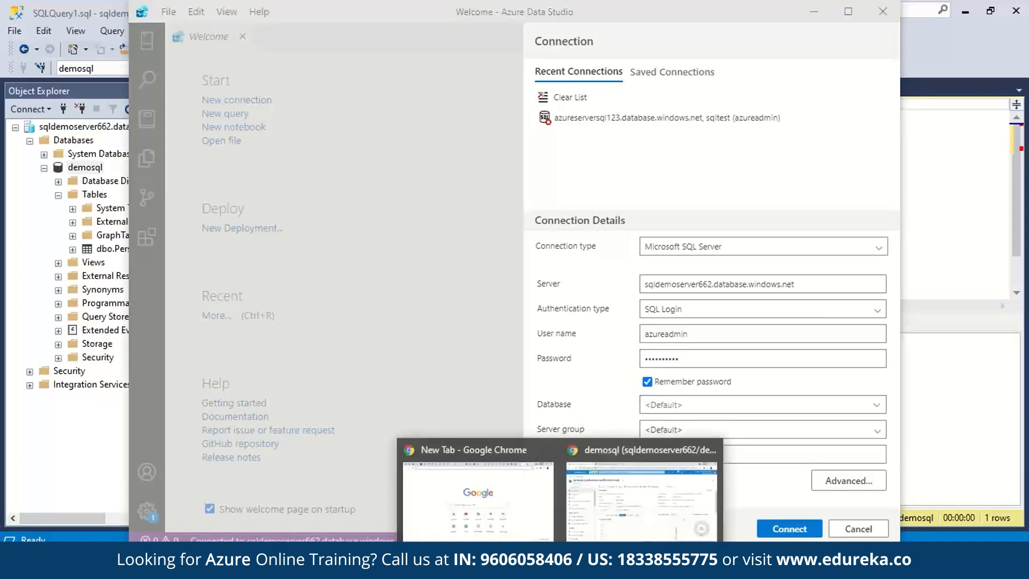
pyautogui.click(645, 496)
pyautogui.click(941, 9)
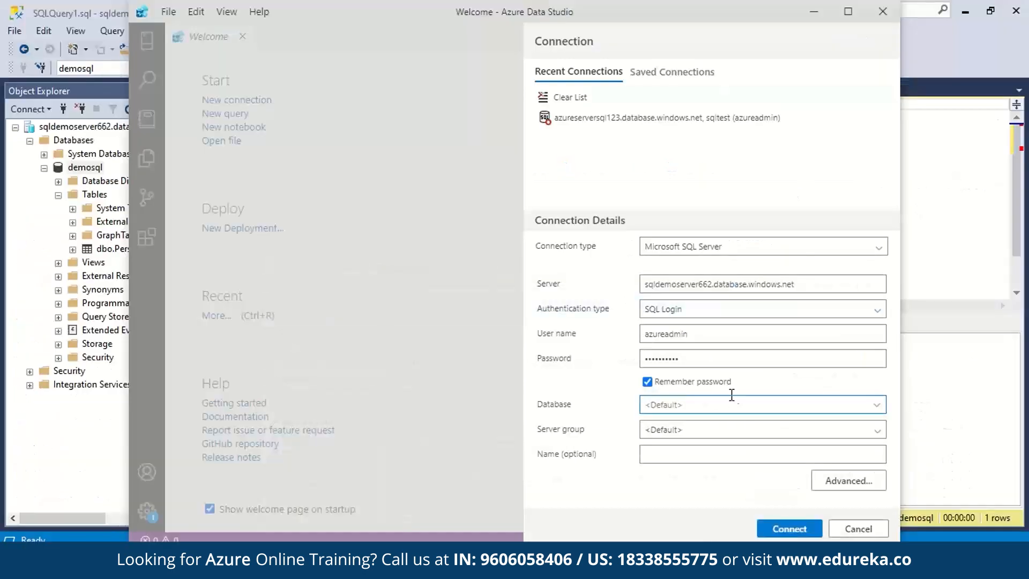
pyautogui.click(731, 403)
pyautogui.click(733, 423)
pyautogui.click(796, 526)
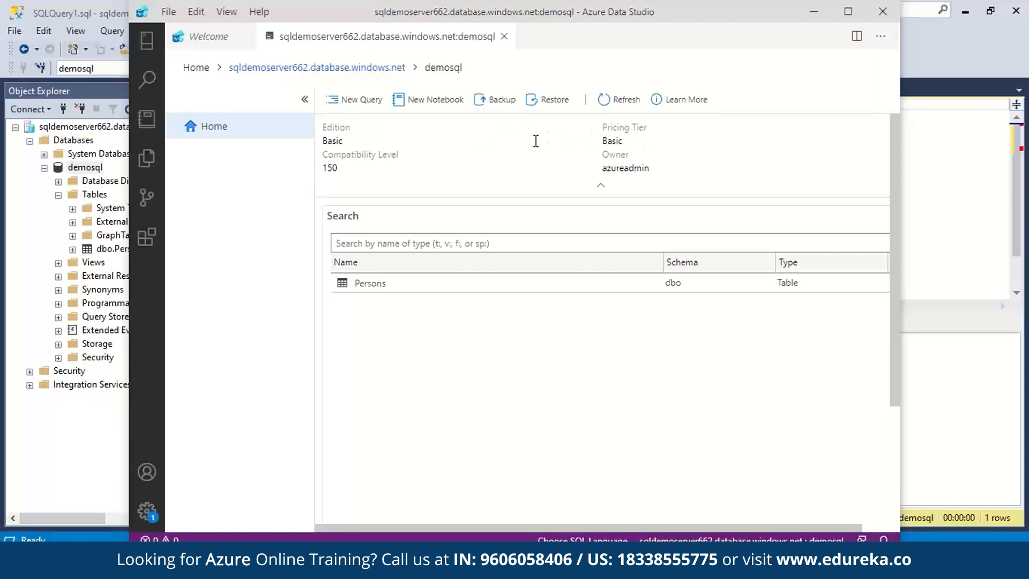
# - Maximize Azure Data Studio and run Select Top 1000 on Persons, showing one 25-year-old row
pyautogui.click(364, 285)
pyautogui.press('super+Up')
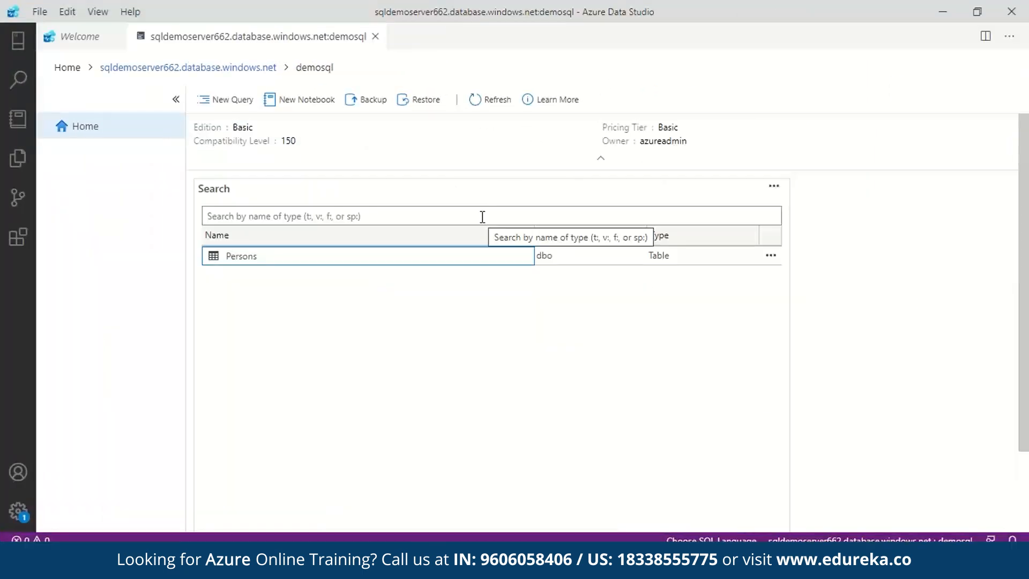
pyautogui.doubleClick(289, 260)
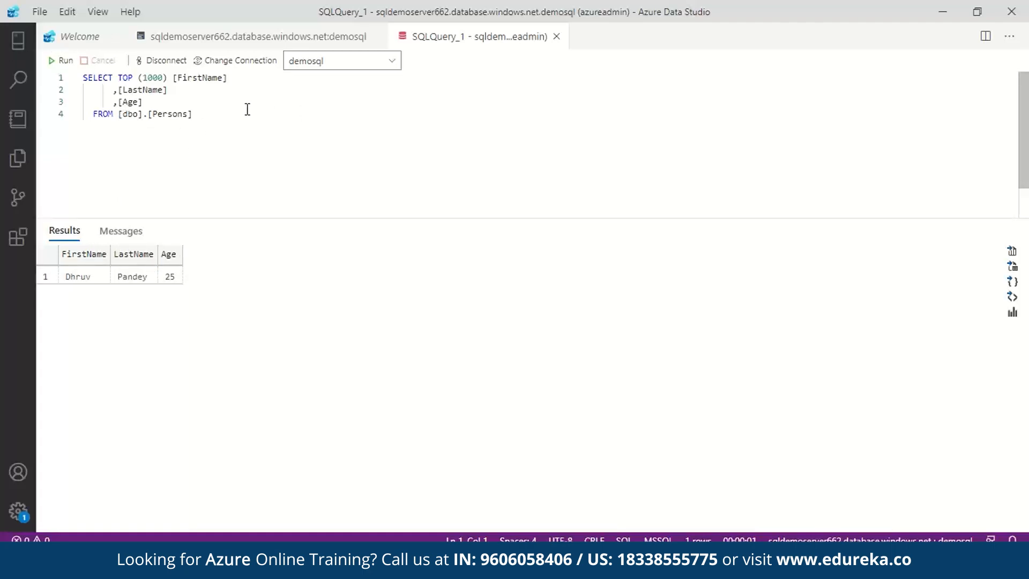
pyautogui.click(19, 40)
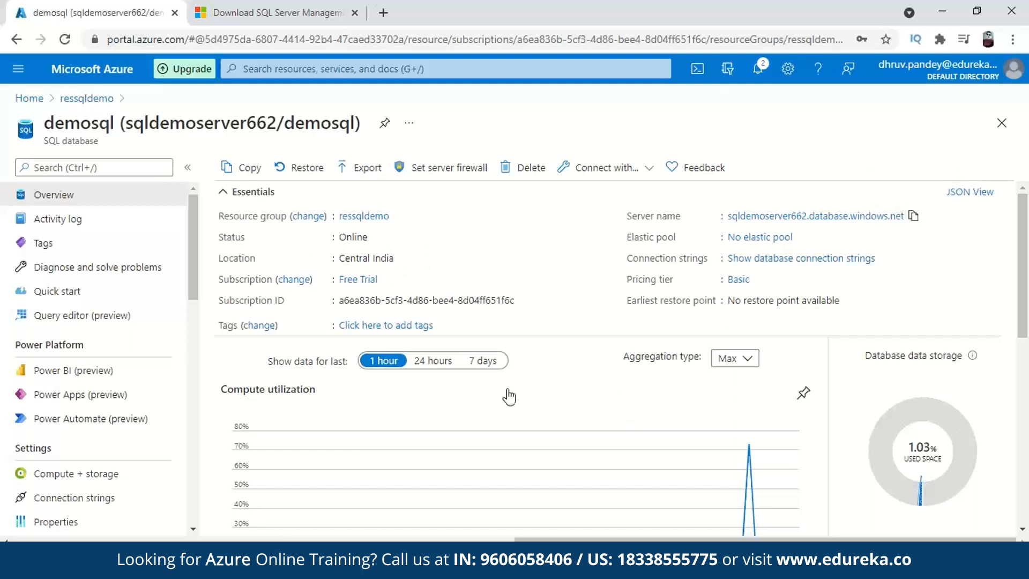
pyautogui.scroll(-10, 138, 361)
pyautogui.scroll(3, 126, 327)
pyautogui.click(115, 311)
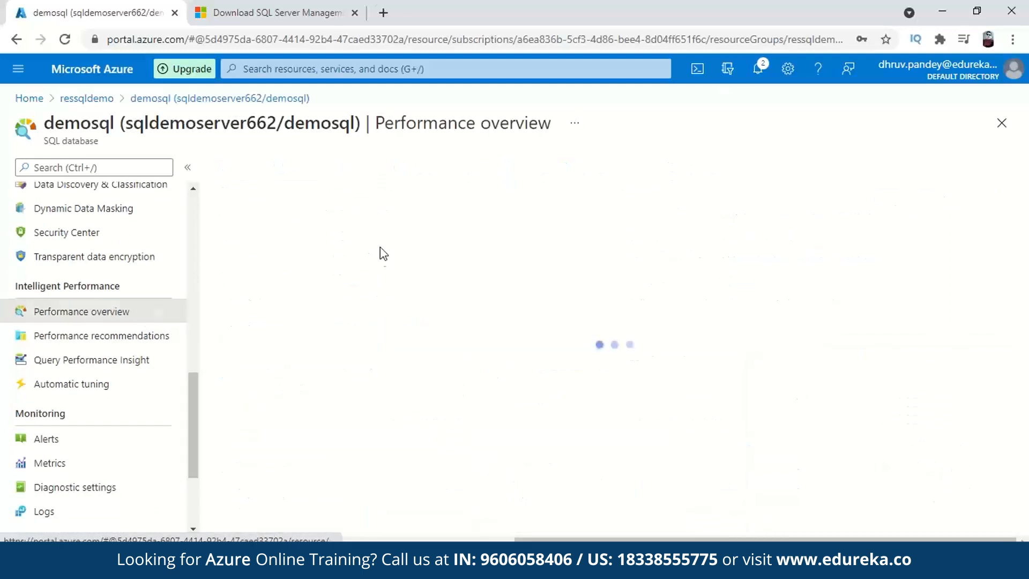
pyautogui.scroll(-2, 79, 329)
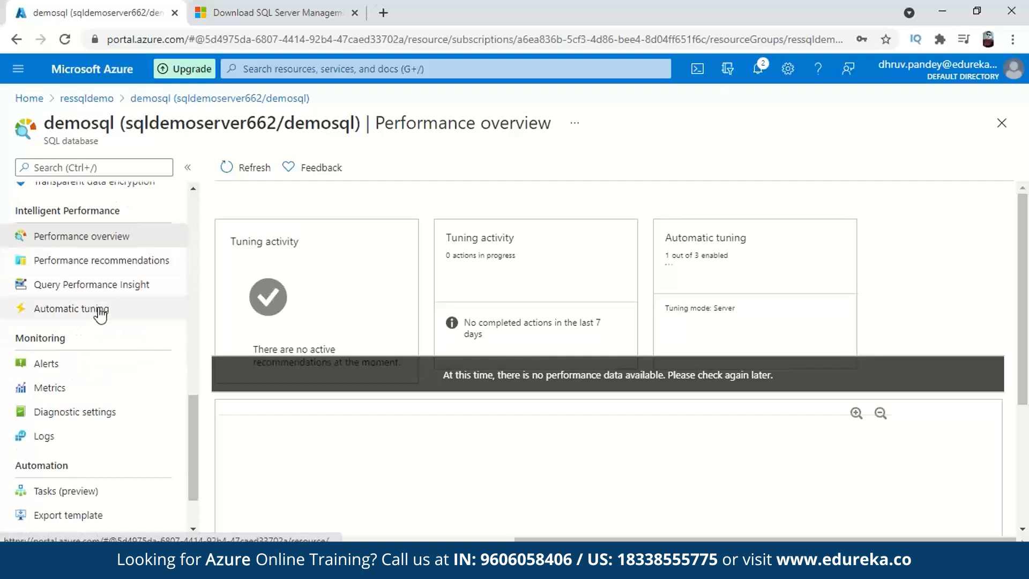
pyautogui.scroll(-2, 97, 317)
pyautogui.scroll(5, 91, 236)
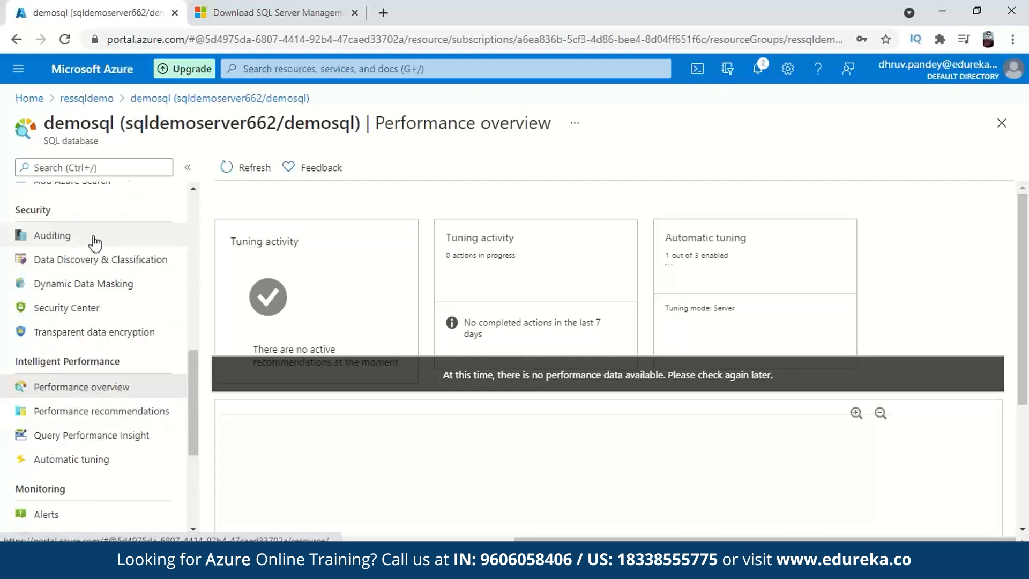
pyautogui.scroll(5, 113, 303)
pyautogui.scroll(6, 112, 311)
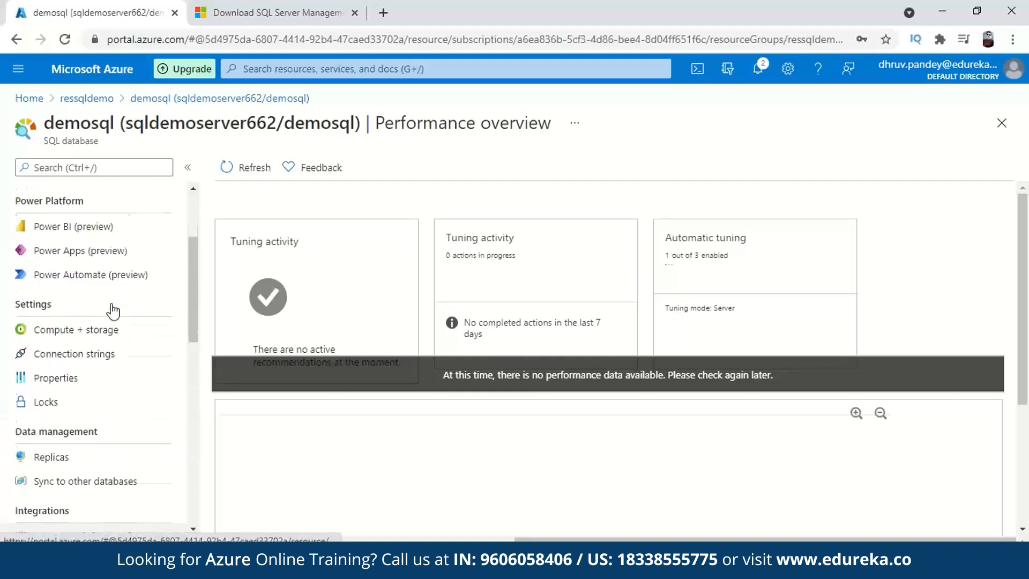